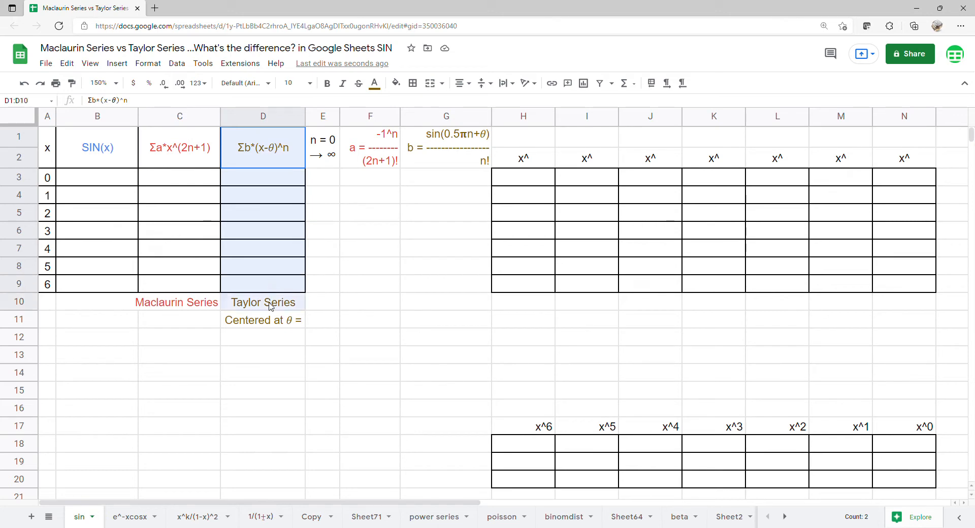
# Step: Add a data validation dropdown to D12 with the list of items 0,1,2,3,4,5,6 and choose 0 as the Taylor series centre
pyautogui.click(261, 327)
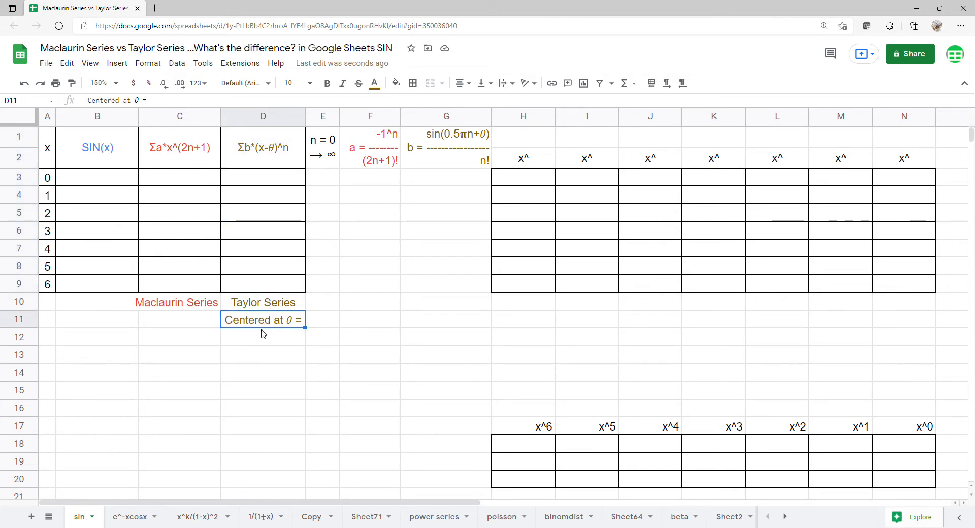
pyautogui.click(258, 339)
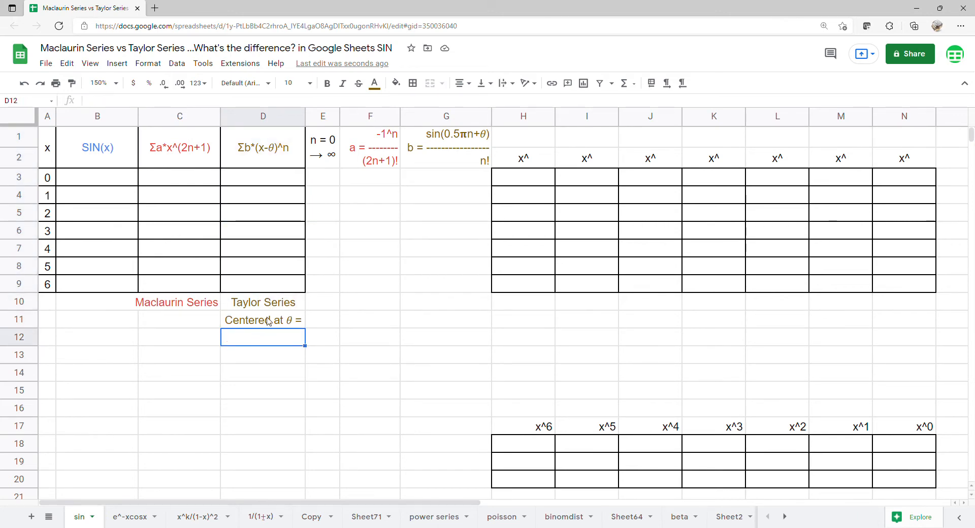
pyautogui.click(177, 64)
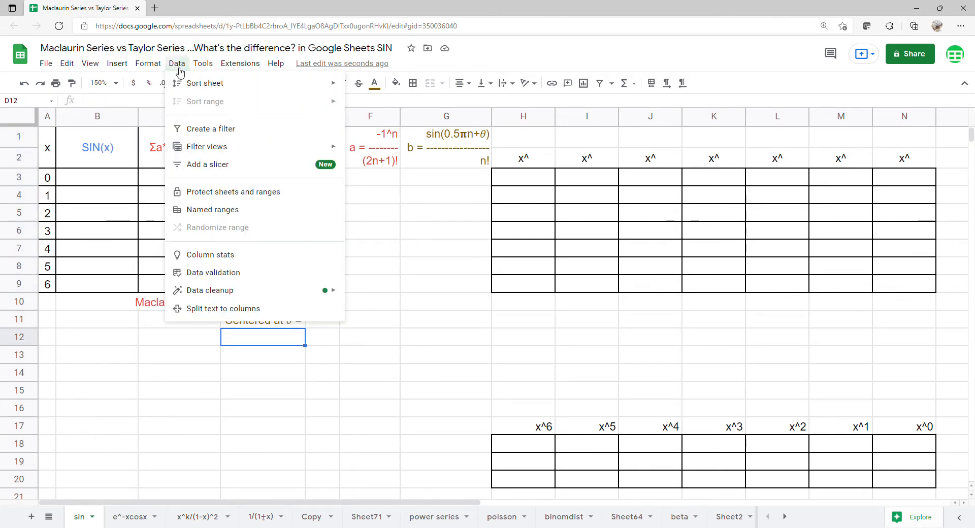
pyautogui.click(203, 272)
pyautogui.click(460, 250)
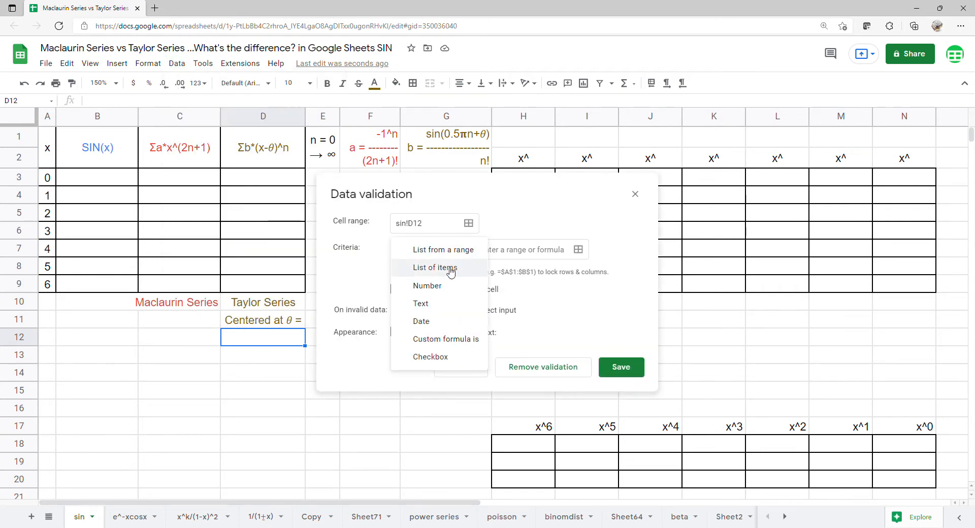
pyautogui.click(450, 268)
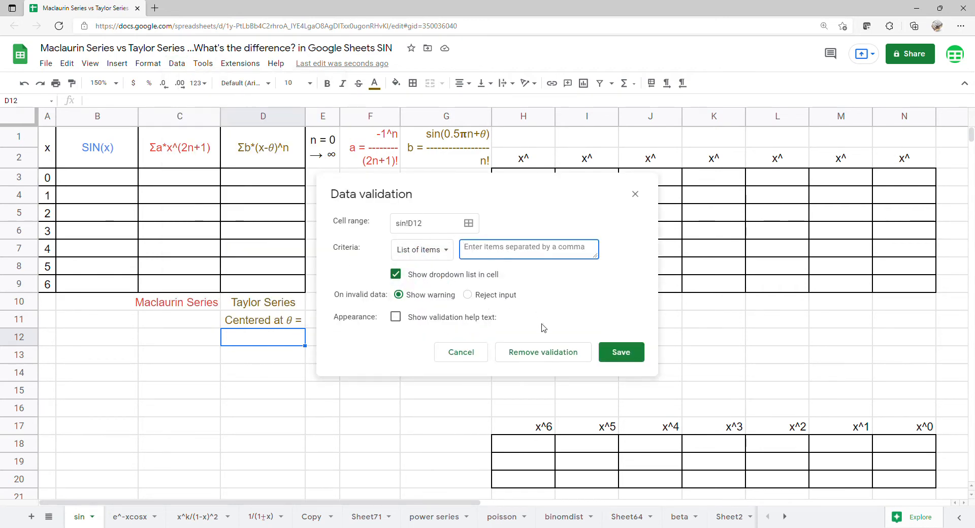
pyautogui.write('0,1,2,3,4,5,6')
pyautogui.click(624, 355)
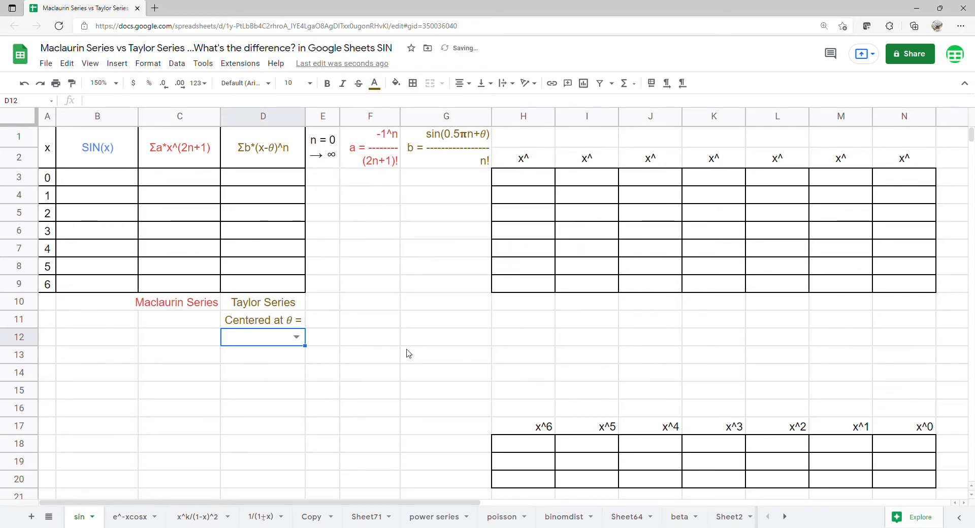
pyautogui.click(297, 338)
pyautogui.click(278, 358)
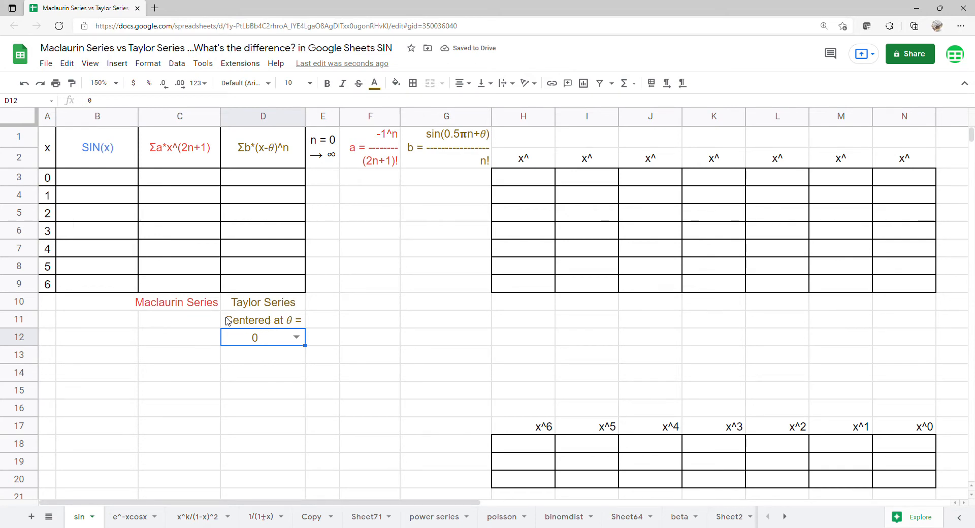
# Step: Fill the SIN(x) column from B3 with an array formula taking the sine of A3:A9
pyautogui.click(116, 185)
pyautogui.write('=arr')
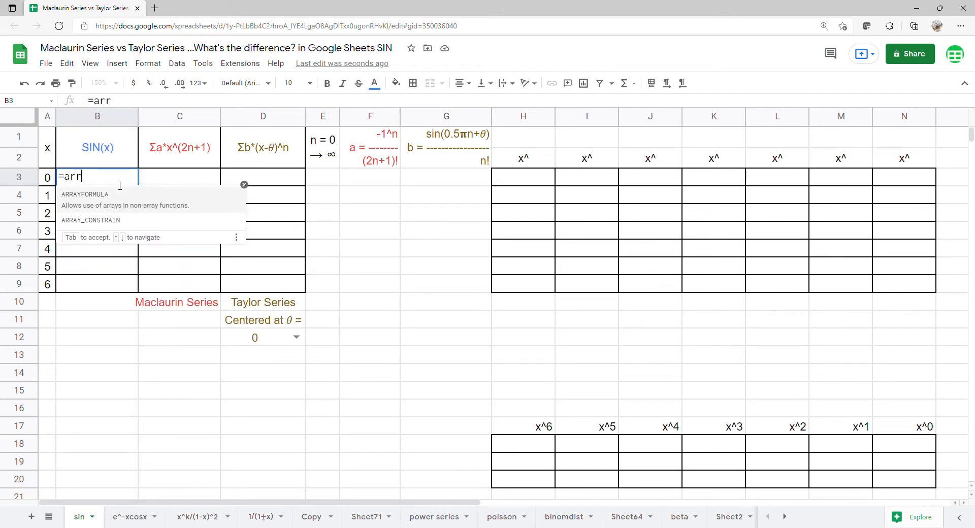
pyautogui.press('Tab')
pyautogui.write('si')
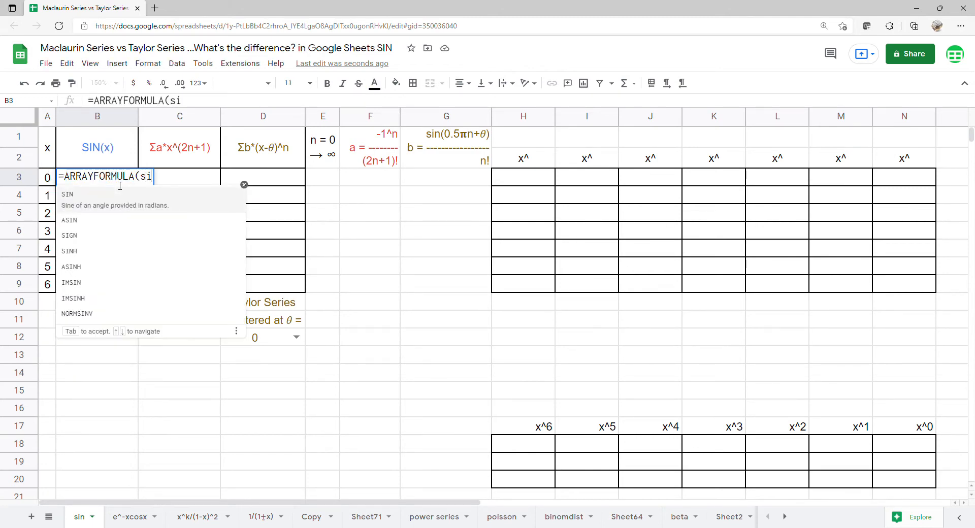
pyautogui.press('Tab')
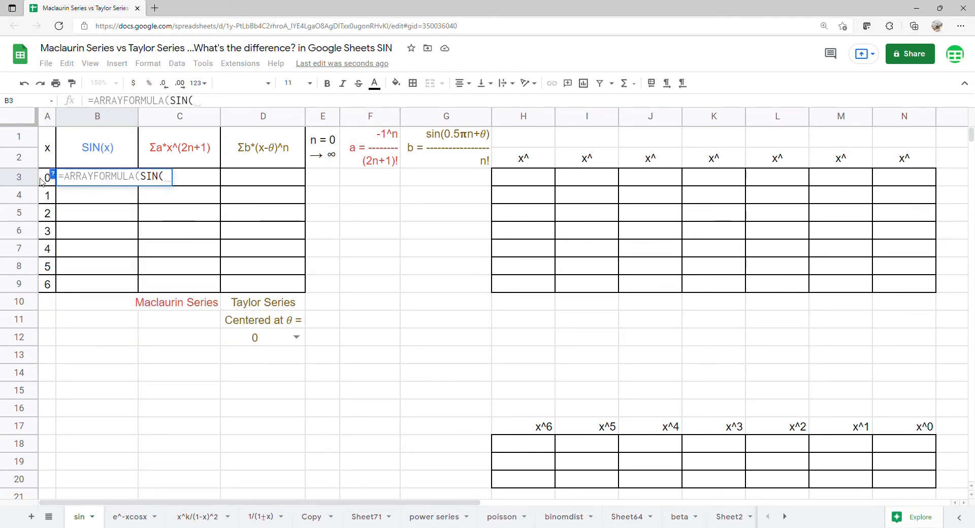
pyautogui.moveTo(45, 177); pyautogui.dragTo(45, 282)
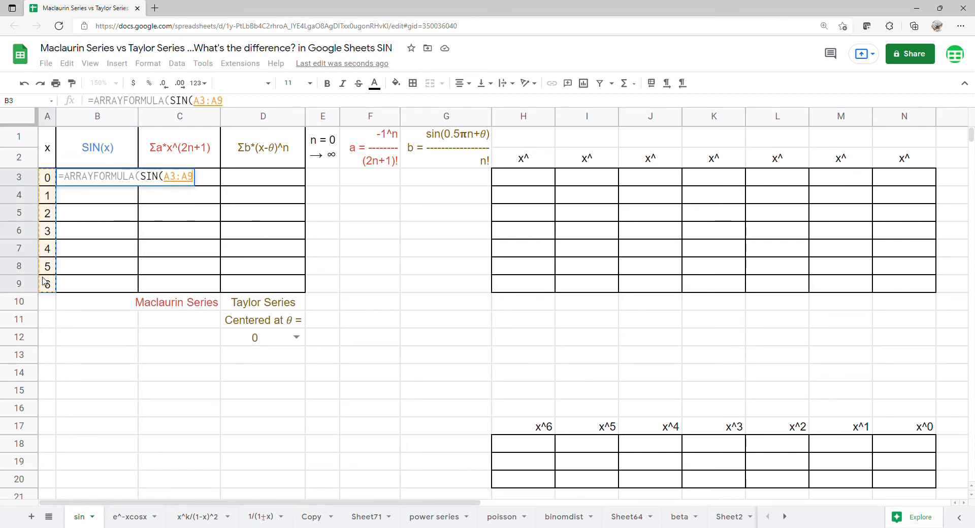
pyautogui.press('Return')
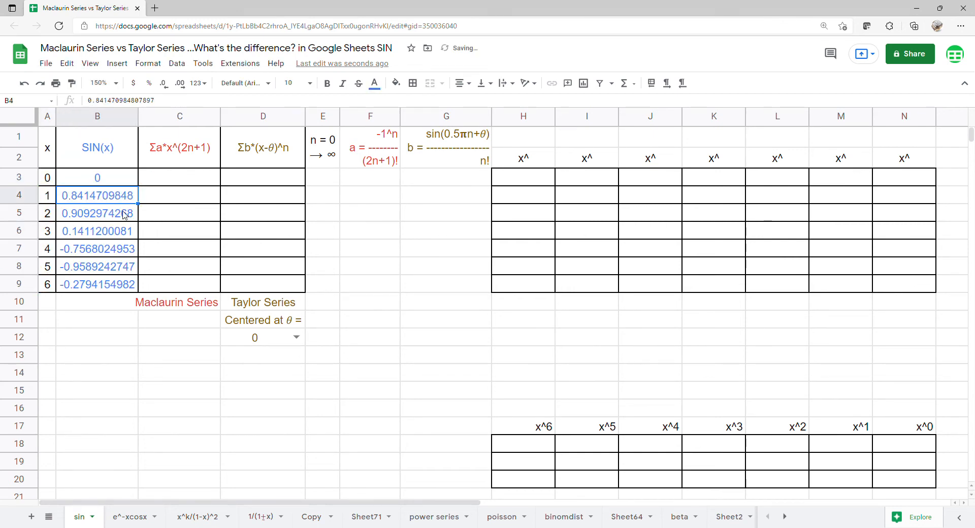
# Step: Enter 0 in E3 as the starting value of the n column
pyautogui.click(173, 146)
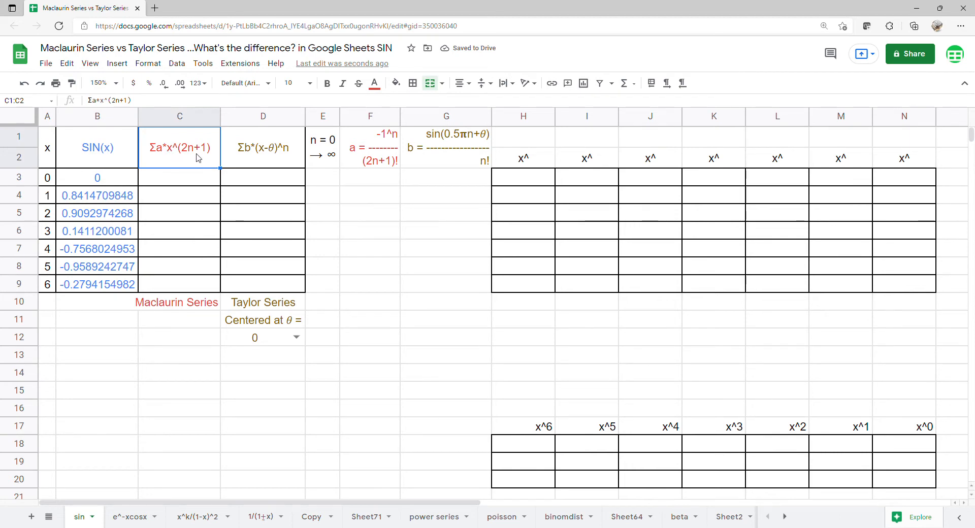
pyautogui.click(331, 186)
pyautogui.write('0')
pyautogui.press('Return')
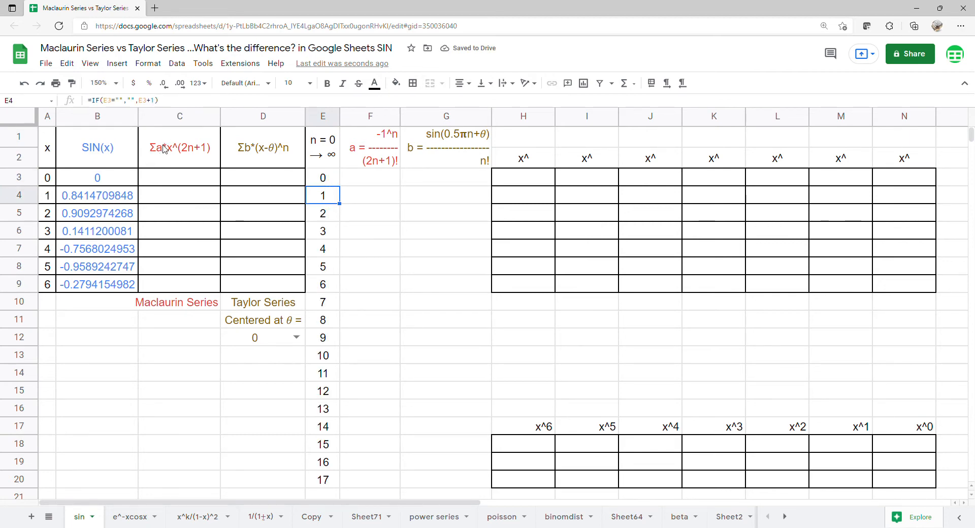
# Step: Calculate the Maclaurin coefficients a from F3 with =ARRAYFORMULA(-1^E3:E20/FACT(2*E3:E20+1))
pyautogui.click(376, 183)
pyautogui.write('=ARRAYFORMULA(')
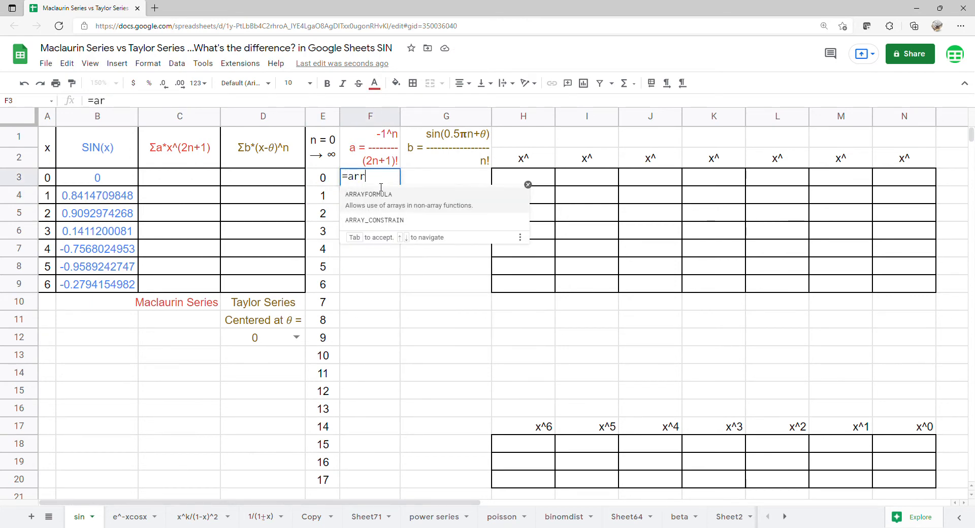
pyautogui.write('-1')
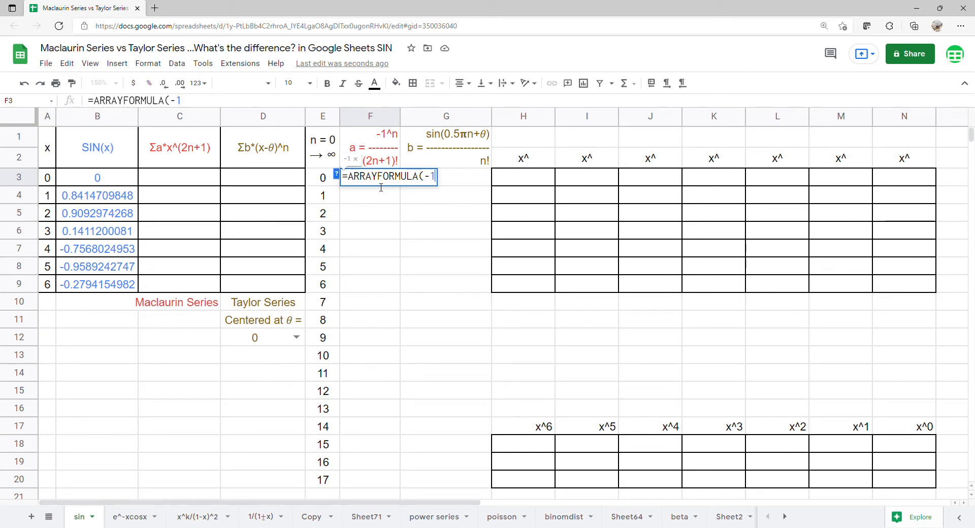
pyautogui.write('^')
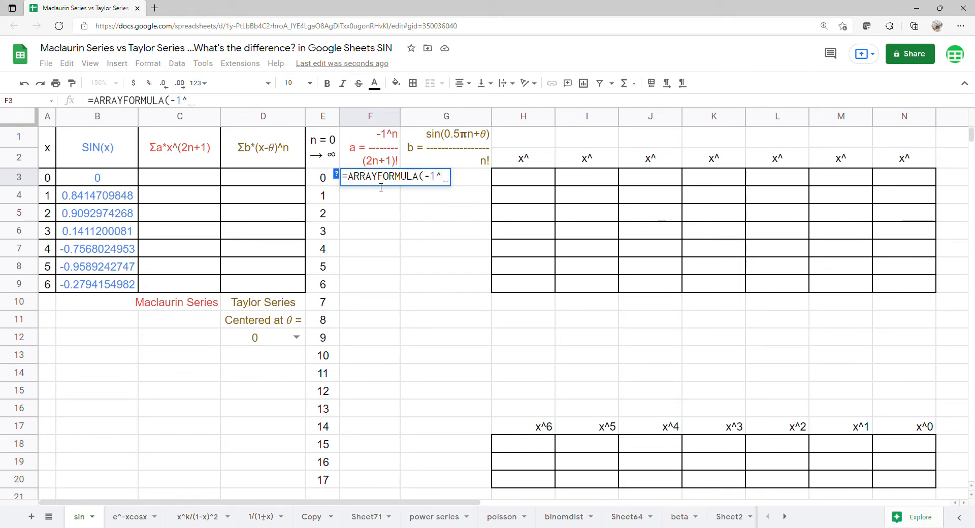
pyautogui.moveTo(322, 177); pyautogui.dragTo(323, 479)
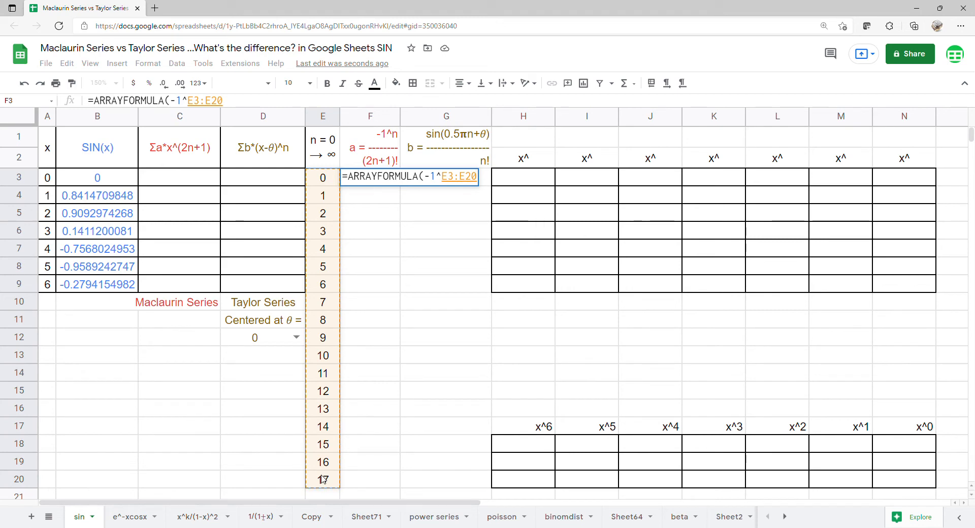
pyautogui.write('/')
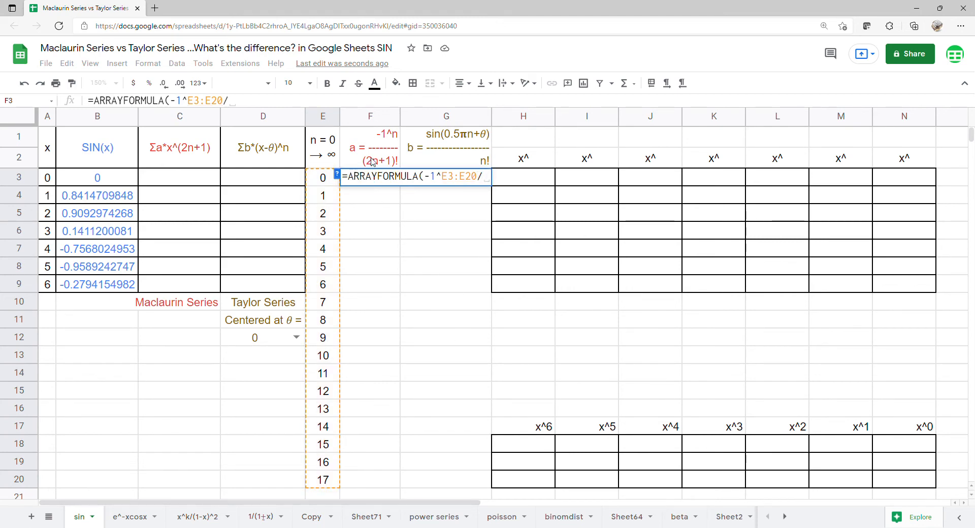
pyautogui.write('fa')
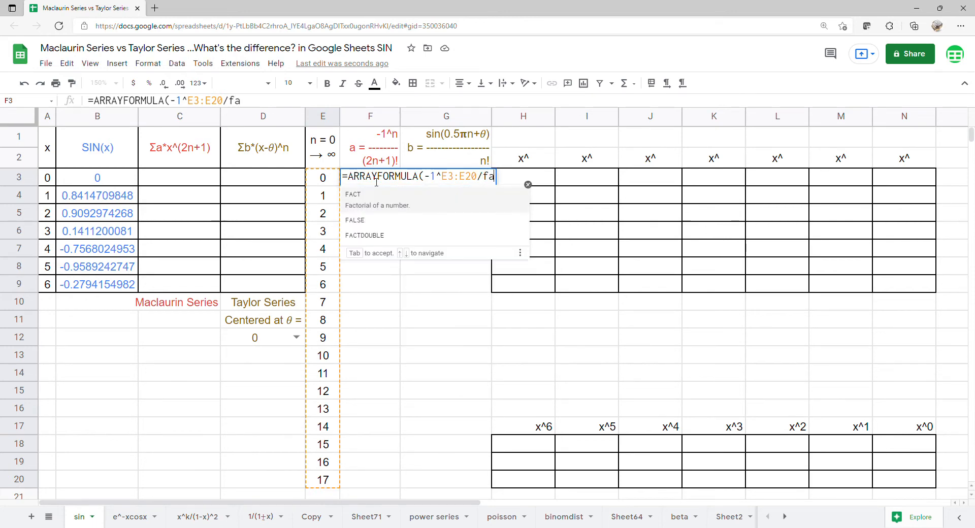
pyautogui.press('Tab')
pyautogui.write('2*')
pyautogui.moveTo(325, 177); pyautogui.dragTo(330, 476)
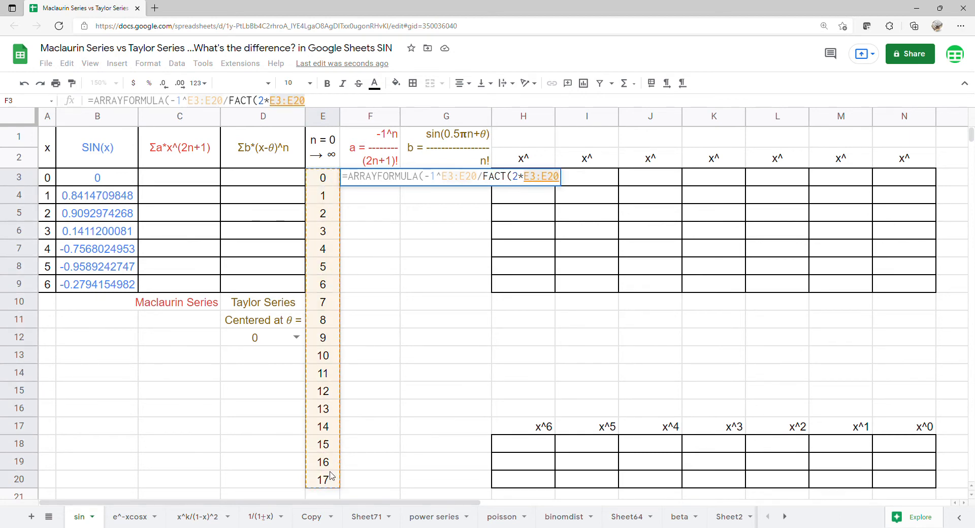
pyautogui.write('+1')
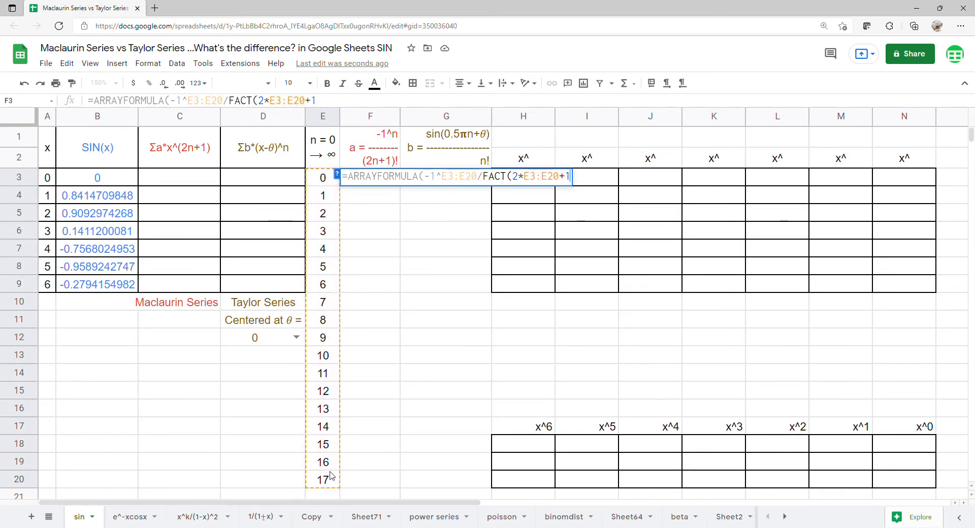
pyautogui.press('Return')
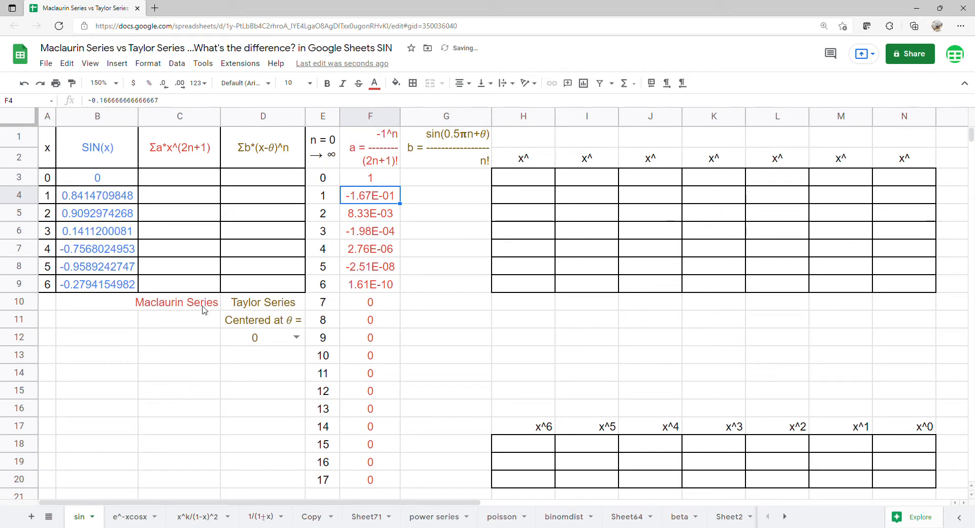
# Step: Compute the Maclaurin series column from C3 with =ARRAYFORMULA(SERIESSUM(A3:A9,1,2,F3:F20))
pyautogui.click(212, 184)
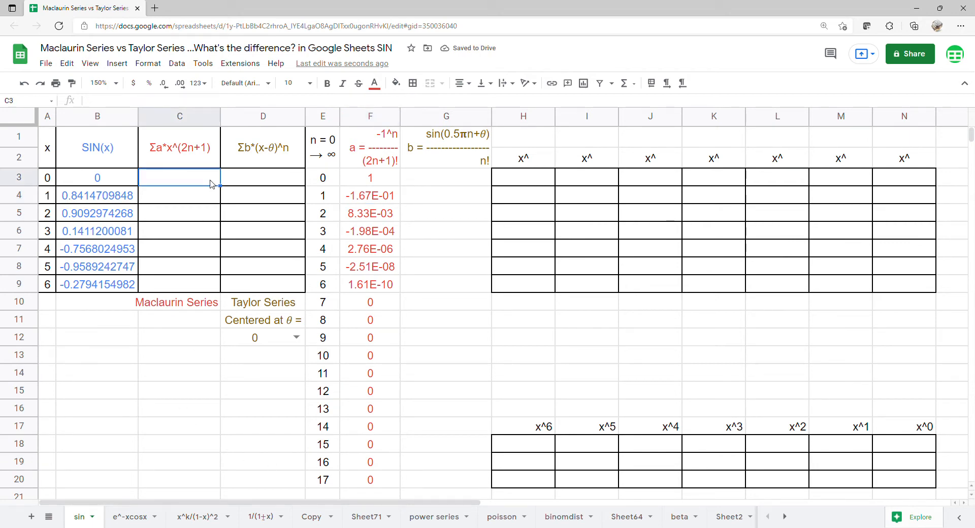
pyautogui.write('=arr')
pyautogui.press('Tab')
pyautogui.write('series')
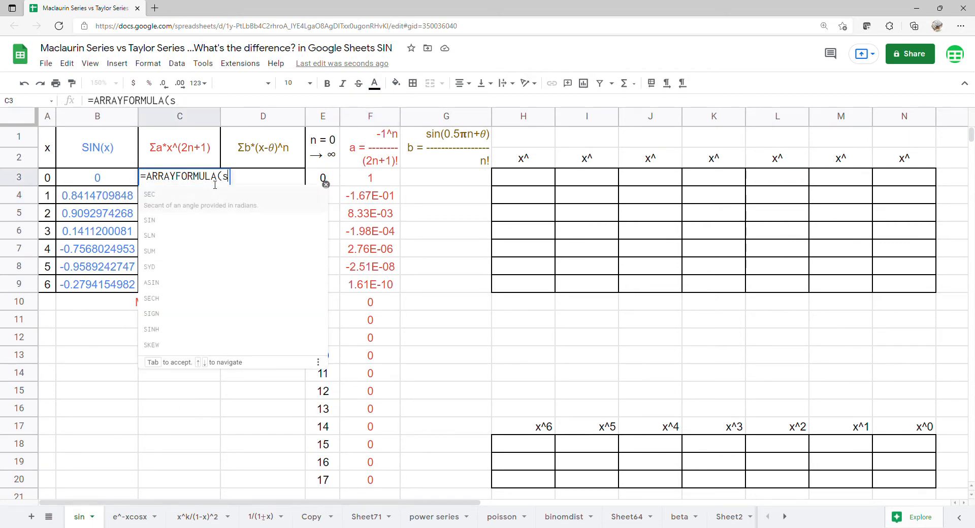
pyautogui.press('Tab')
pyautogui.moveTo(49, 179); pyautogui.dragTo(50, 283)
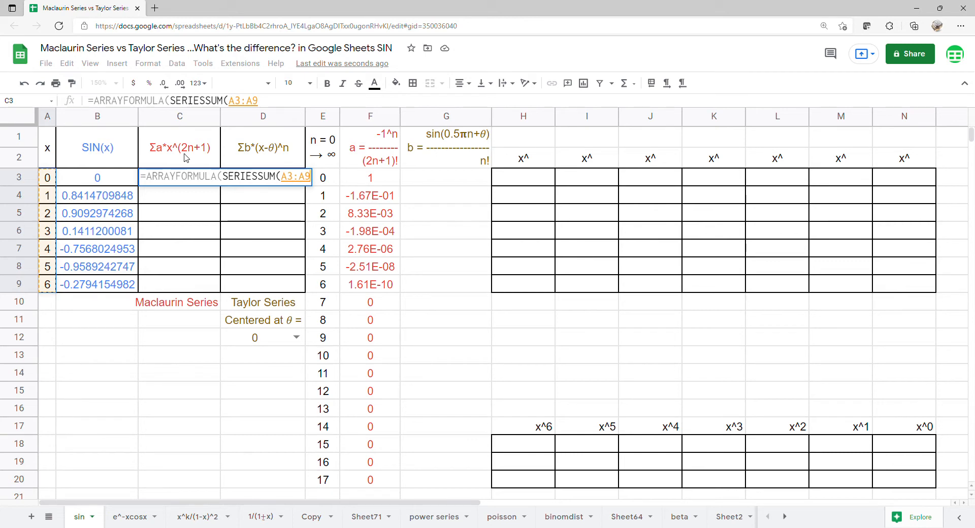
pyautogui.write(',')
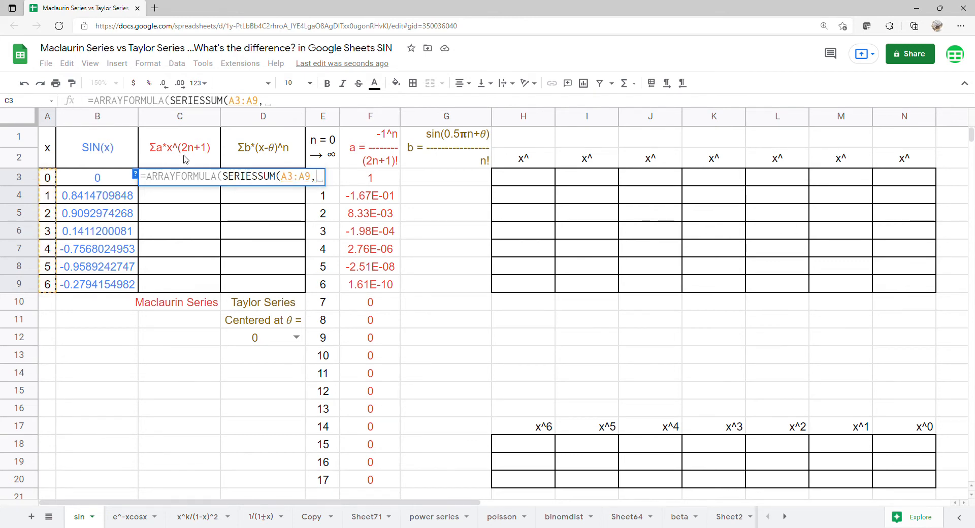
pyautogui.write('1')
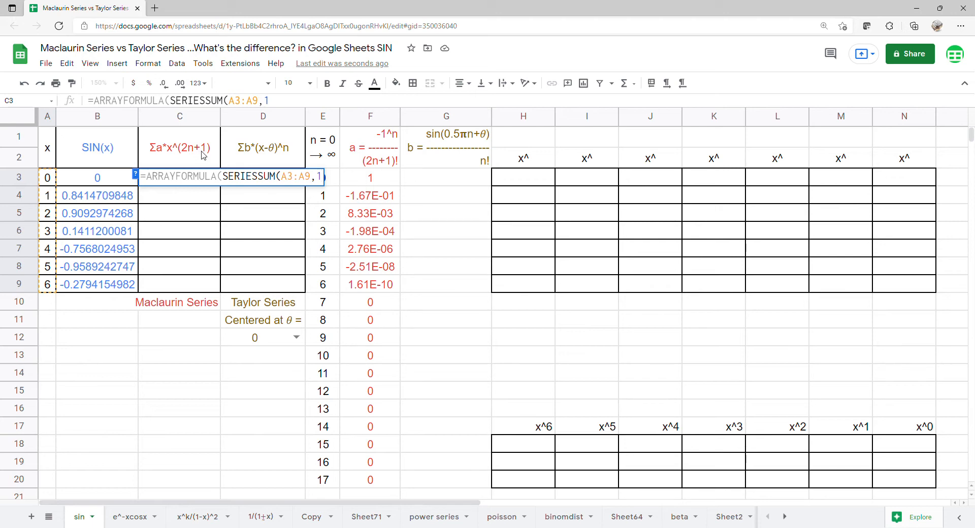
pyautogui.write(',2,')
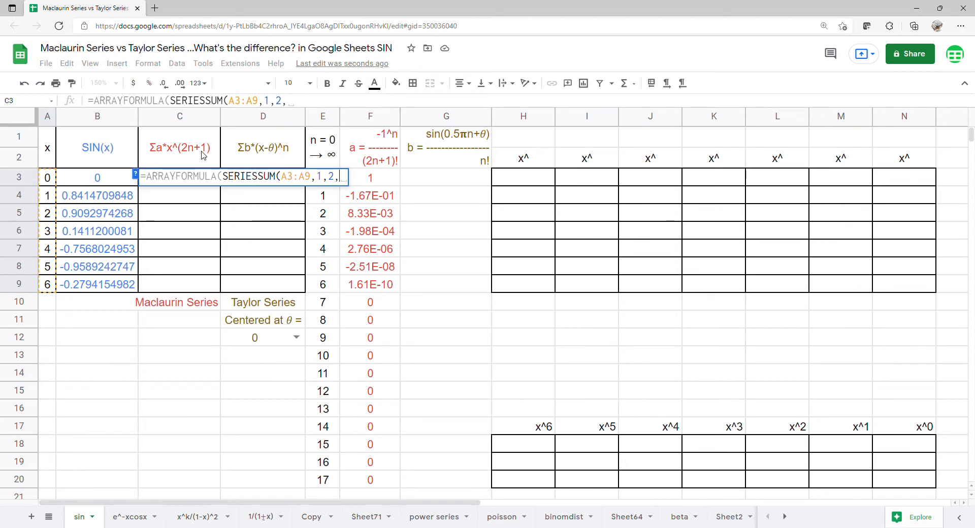
pyautogui.moveTo(397, 182); pyautogui.dragTo(367, 478)
pyautogui.press('Return')
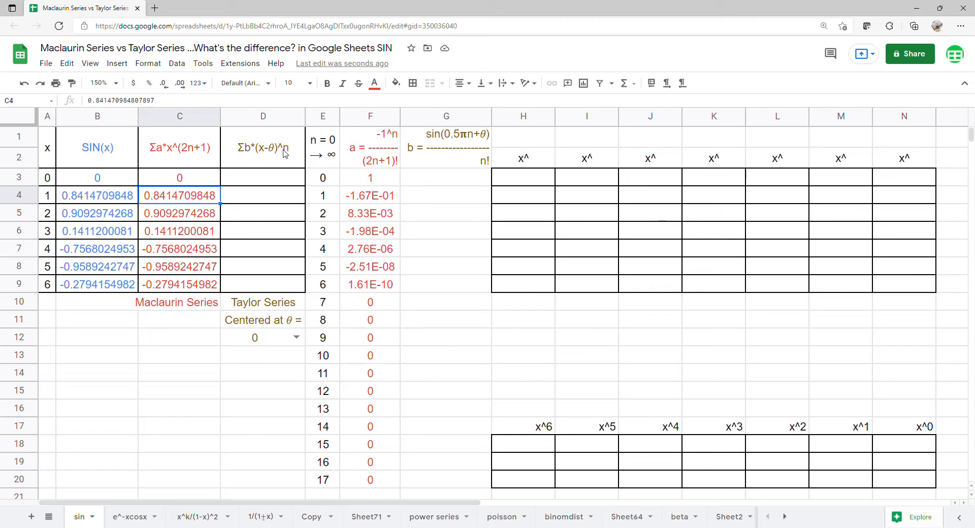
# Step: Enter =ARRAYFORMULA(SIN(.5*PI()*E3:E20+D12)) in G3 as the numerator of the Taylor coefficients b
pyautogui.click(412, 177)
pyautogui.write('=ARRAYFORMULA(')
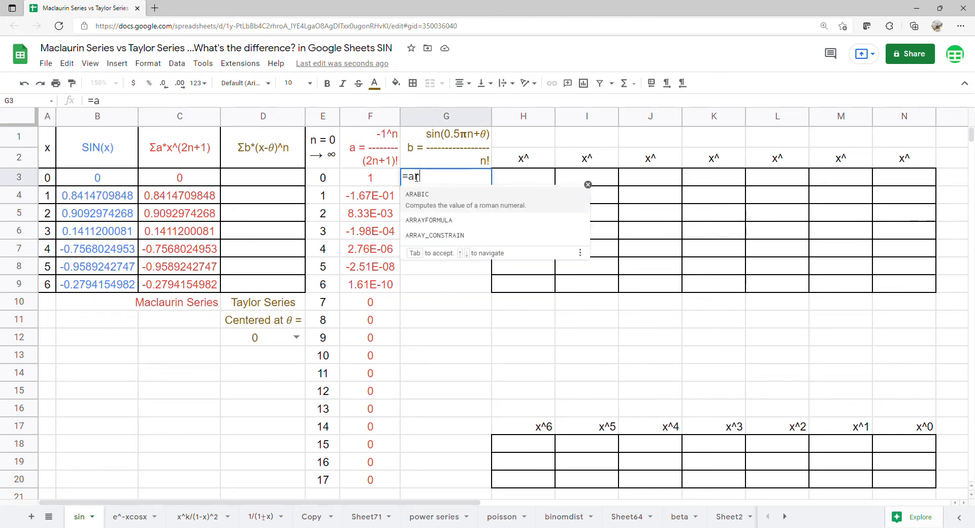
pyautogui.write('si')
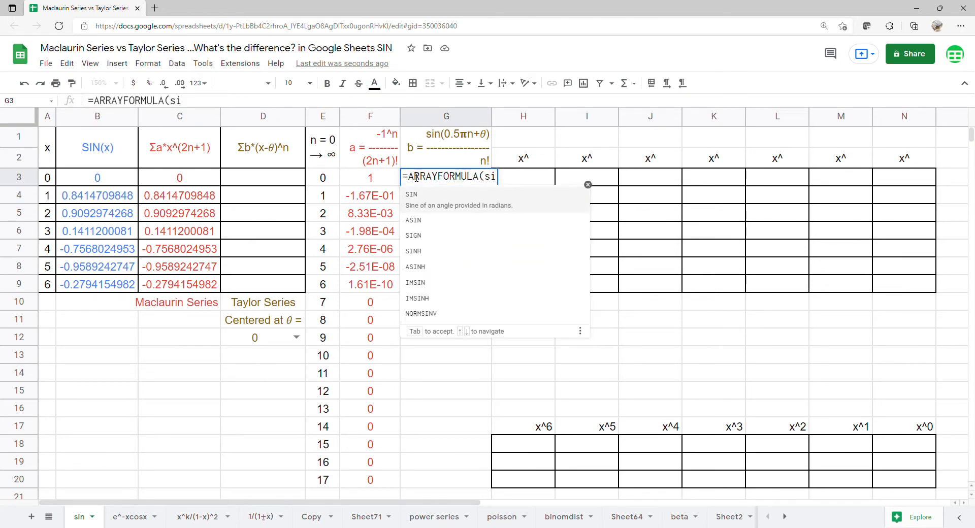
pyautogui.press('Tab')
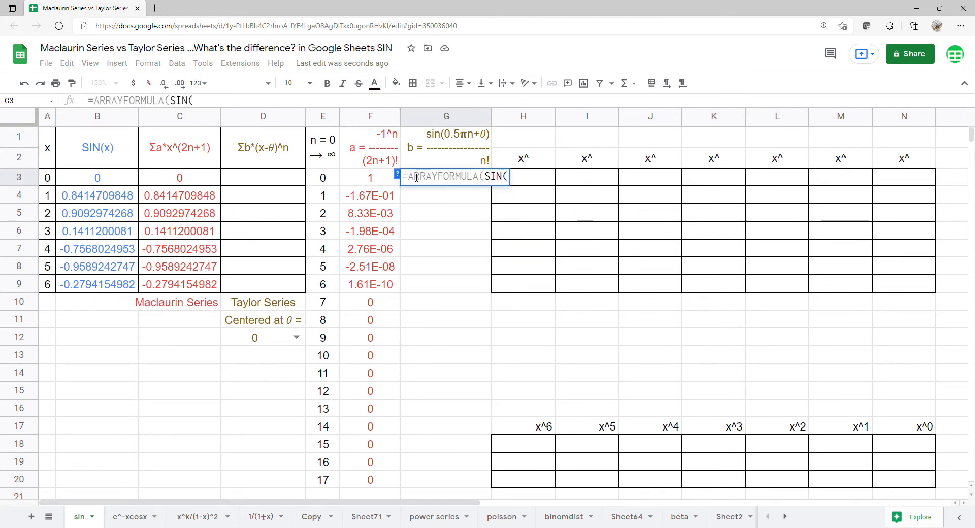
pyautogui.write('.')
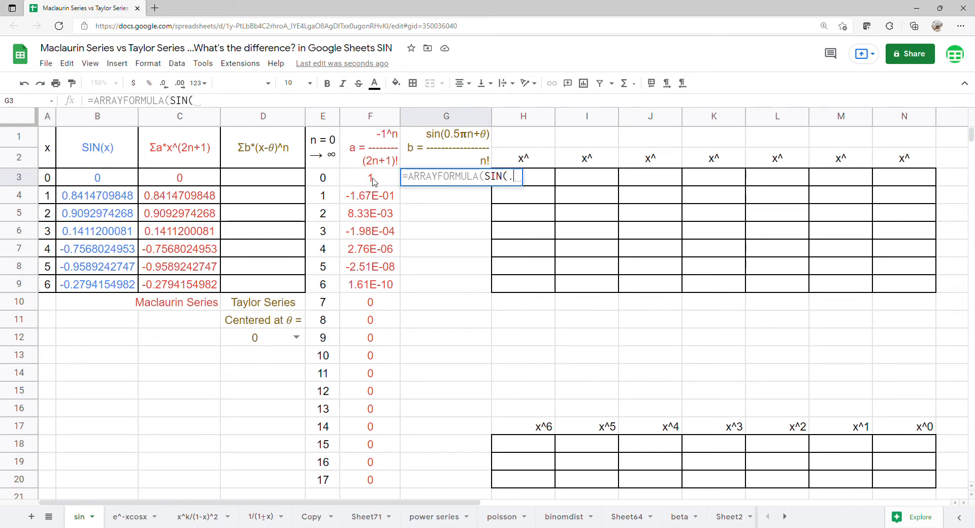
pyautogui.write('5*pi')
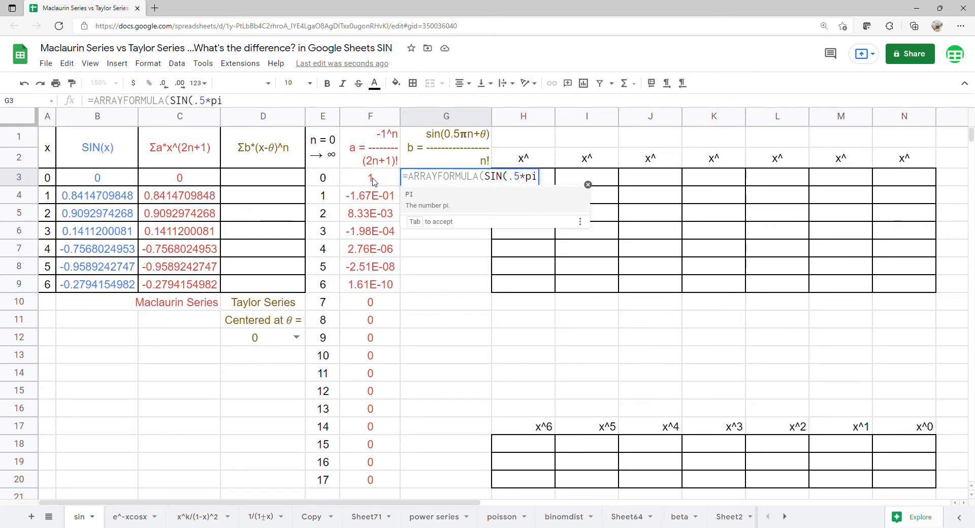
pyautogui.press('Tab')
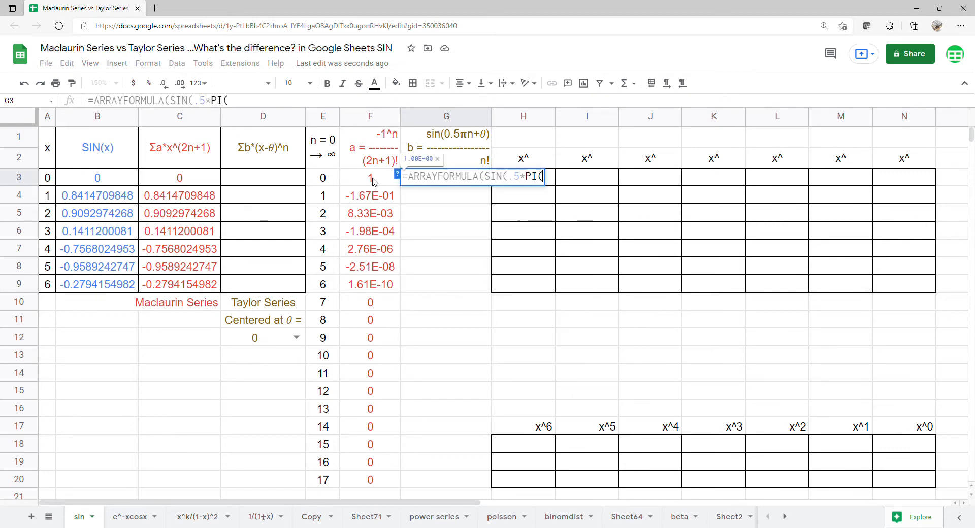
pyautogui.write(')')
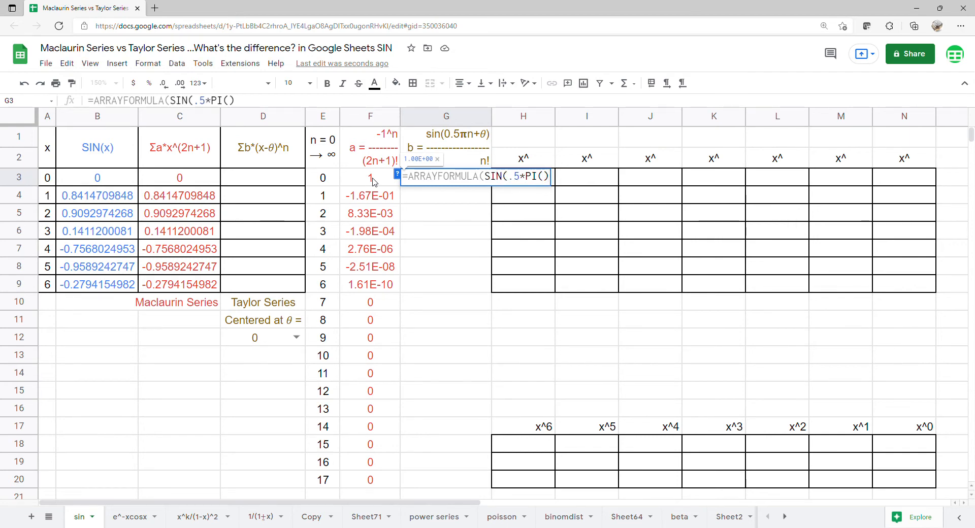
pyautogui.write('*')
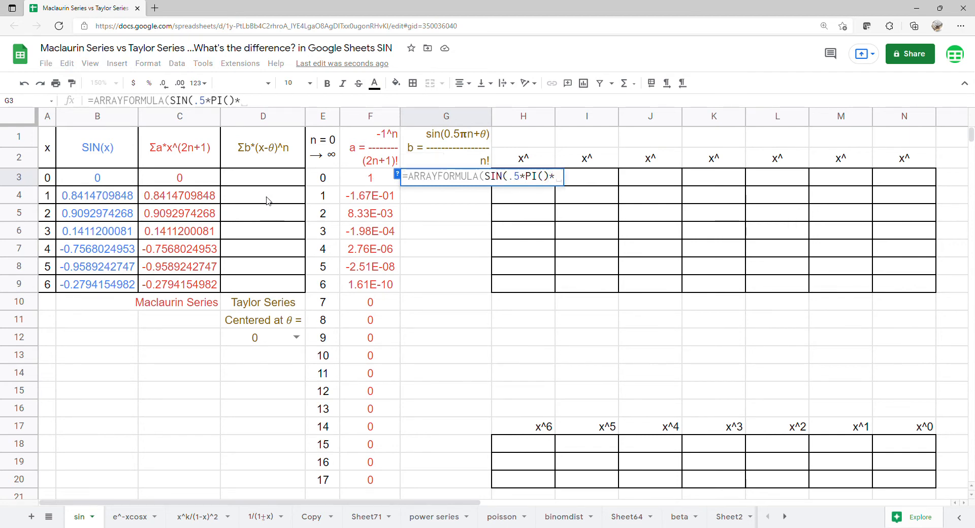
pyautogui.moveTo(323, 178); pyautogui.dragTo(323, 482)
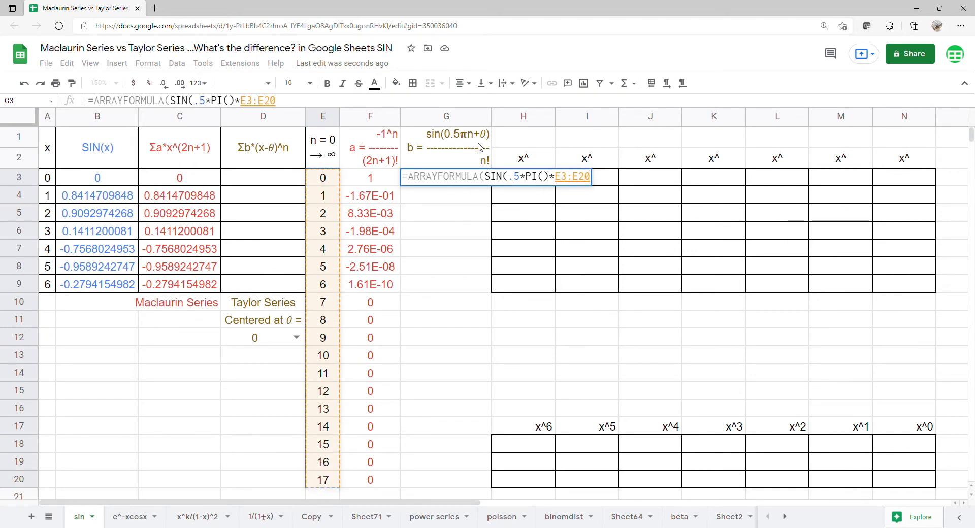
pyautogui.write('+')
pyautogui.click(274, 339)
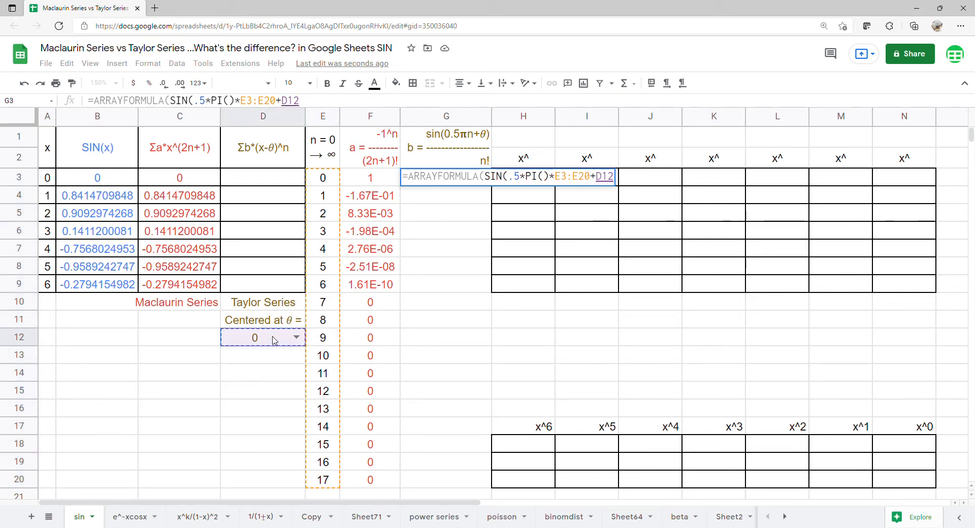
pyautogui.press('Return')
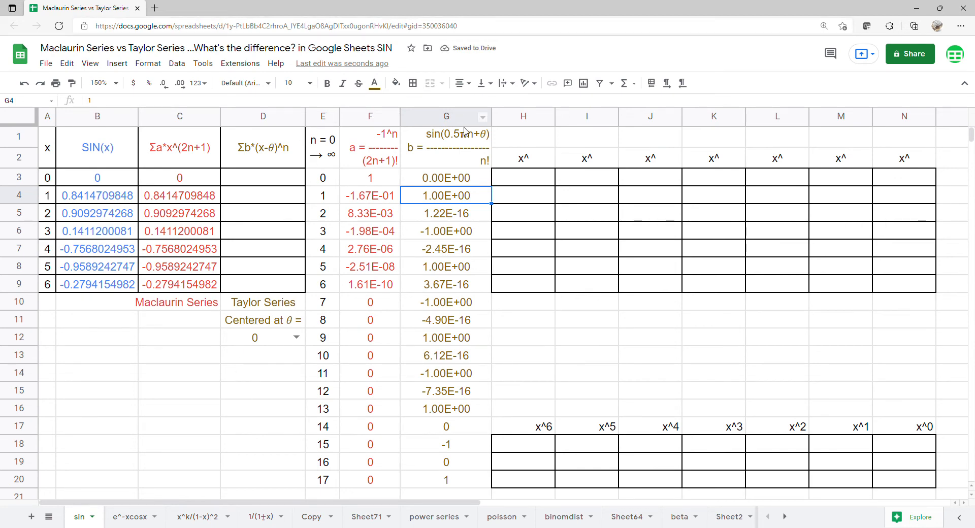
# Step: Extend the G3 formula by dividing the sine by FACT(E3:E20) inside the array formula
pyautogui.press('Up')
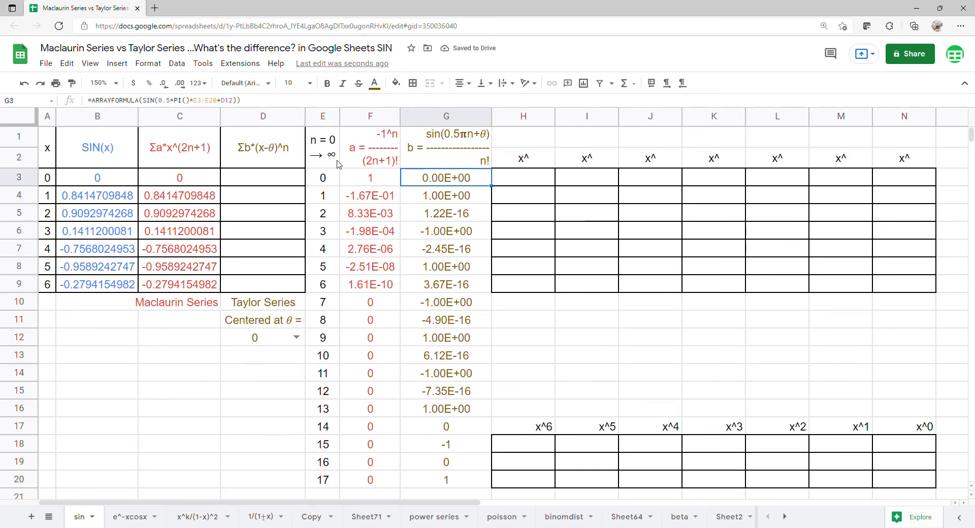
pyautogui.click(240, 101)
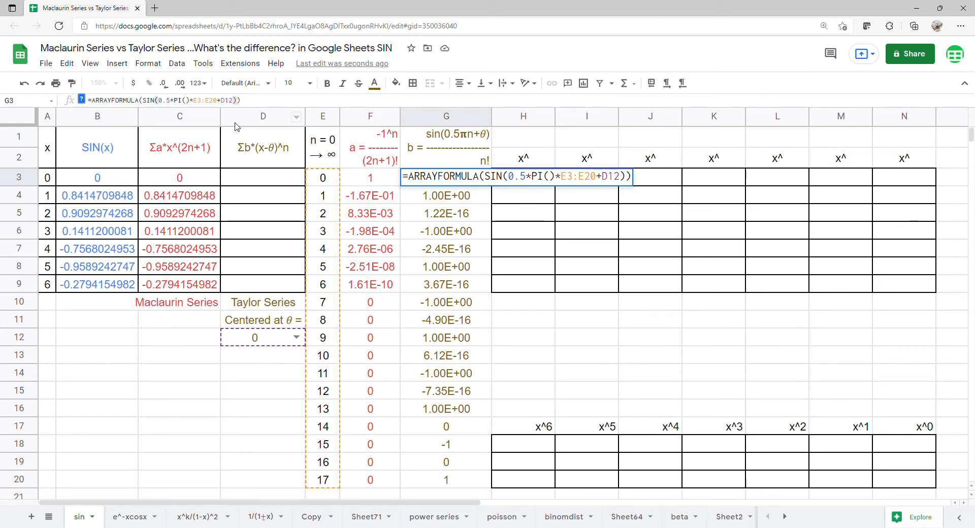
pyautogui.write('/')
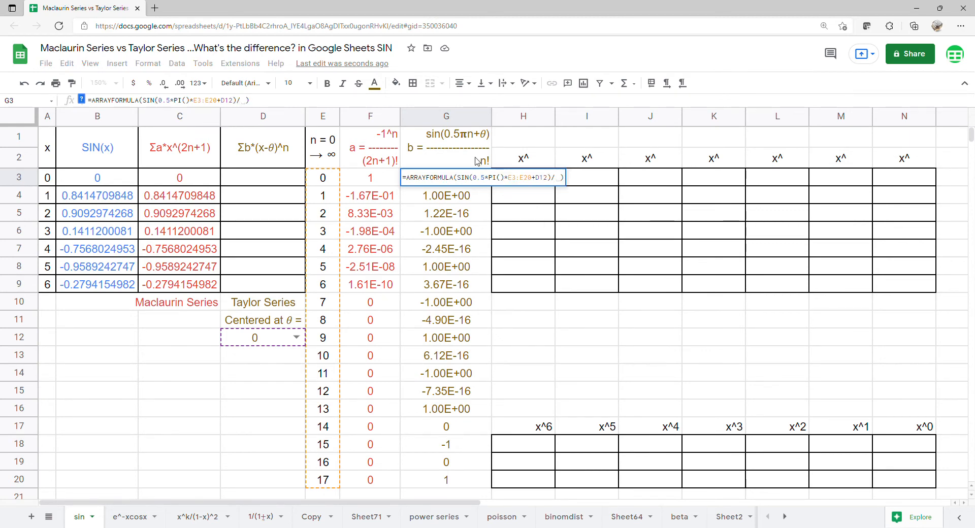
pyautogui.write('fa')
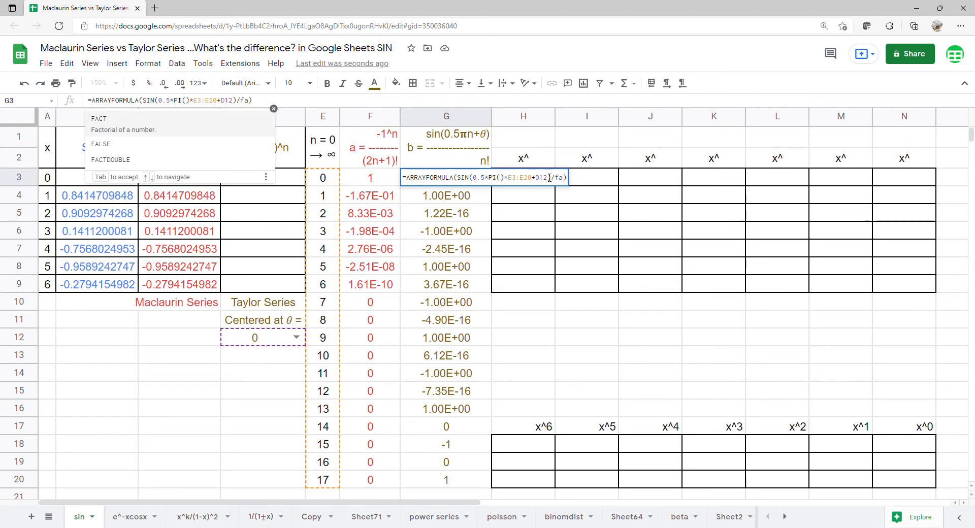
pyautogui.click(147, 120)
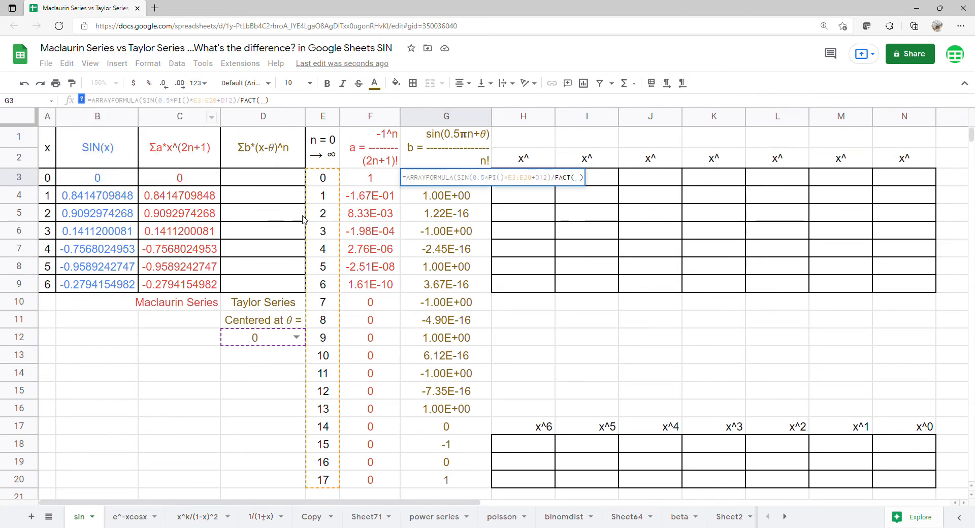
pyautogui.moveTo(312, 191); pyautogui.dragTo(322, 481)
pyautogui.press('Return')
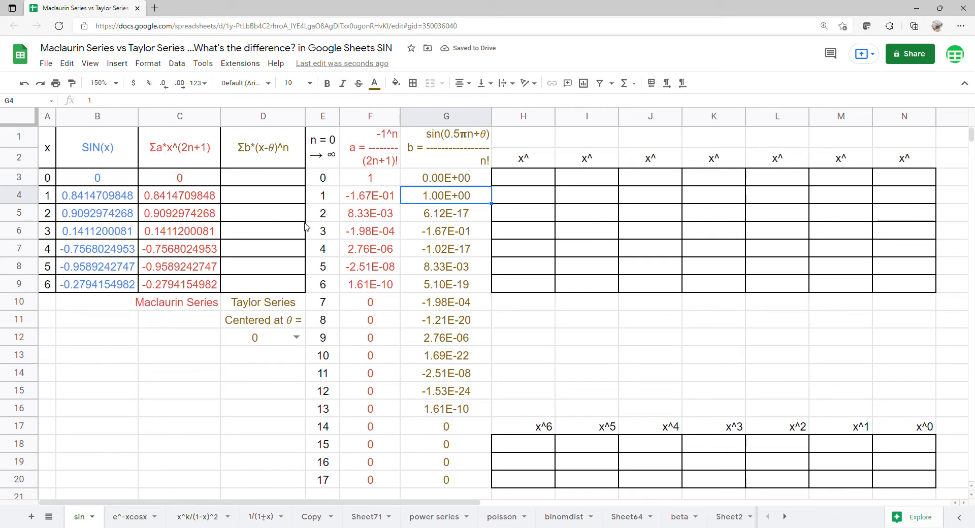
# Step: Compute the Taylor series column from D3 with =ARRAYFORMULA(SERIESSUM(A3:A9-D12,0,1,G3:G20))
pyautogui.click(289, 184)
pyautogui.write('=arr')
pyautogui.press('Tab')
pyautogui.write('ser')
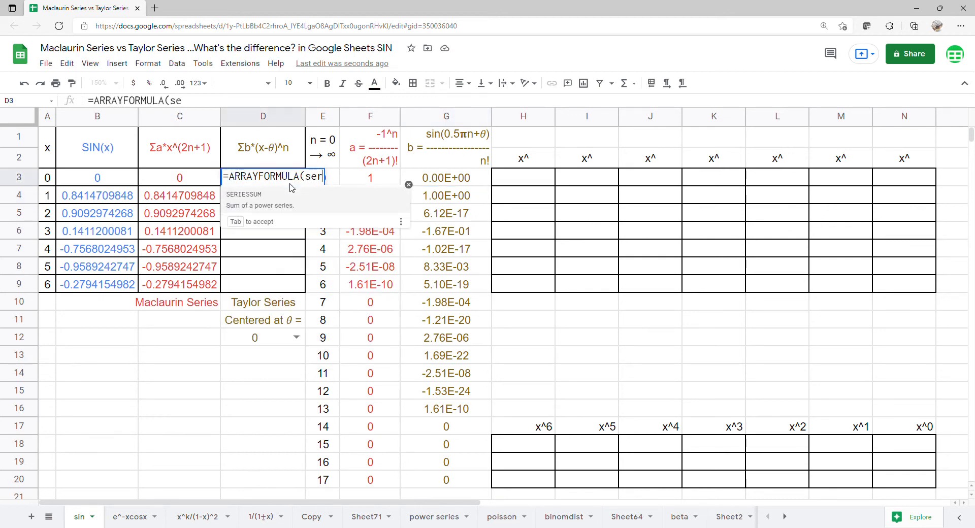
pyautogui.press('Tab')
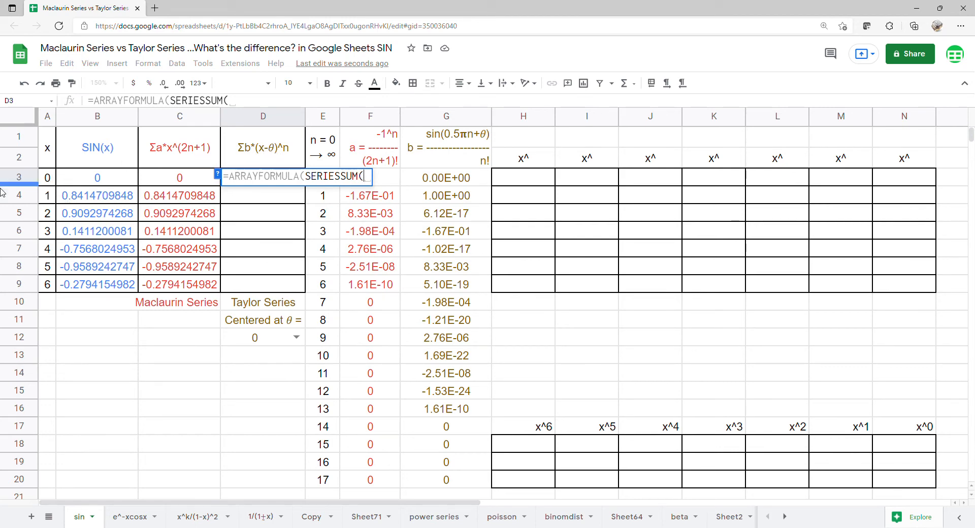
pyautogui.moveTo(48, 178); pyautogui.dragTo(49, 286)
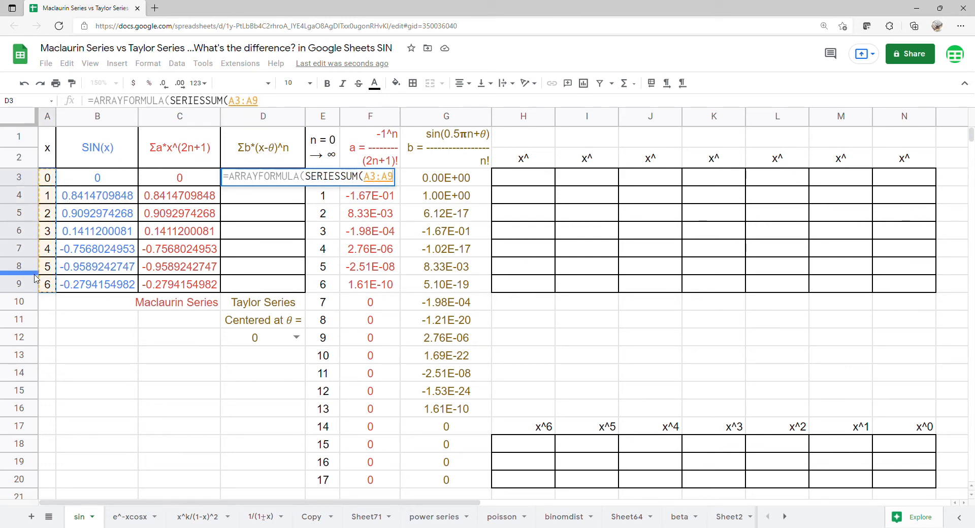
pyautogui.write('-')
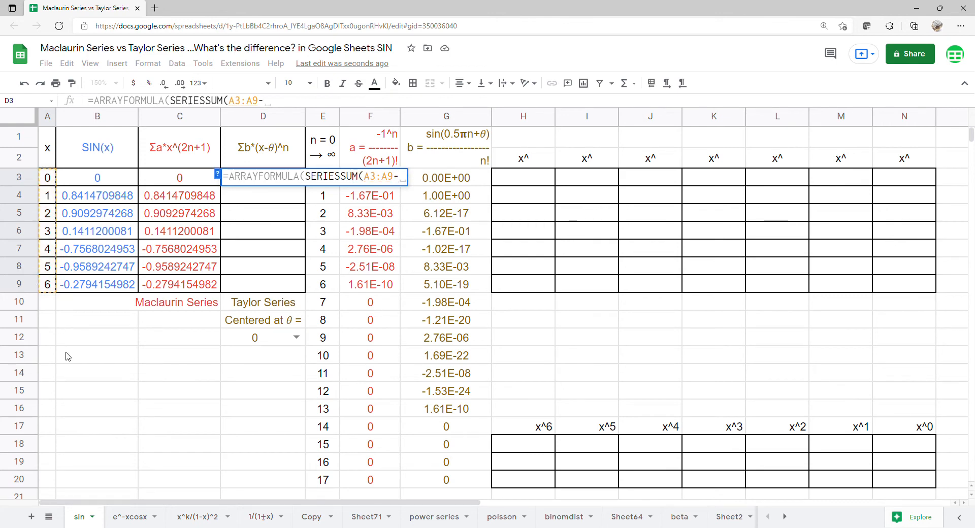
pyautogui.click(250, 346)
pyautogui.write(',')
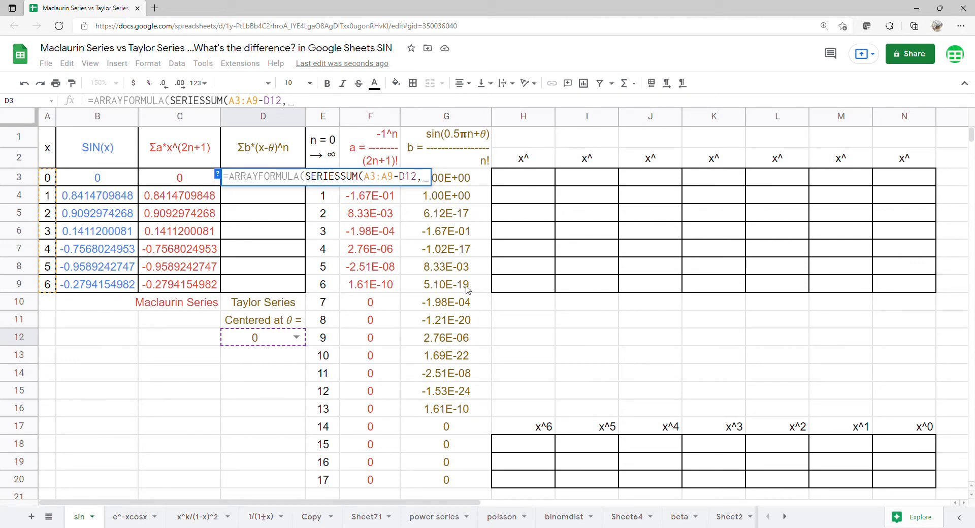
pyautogui.write('0h')
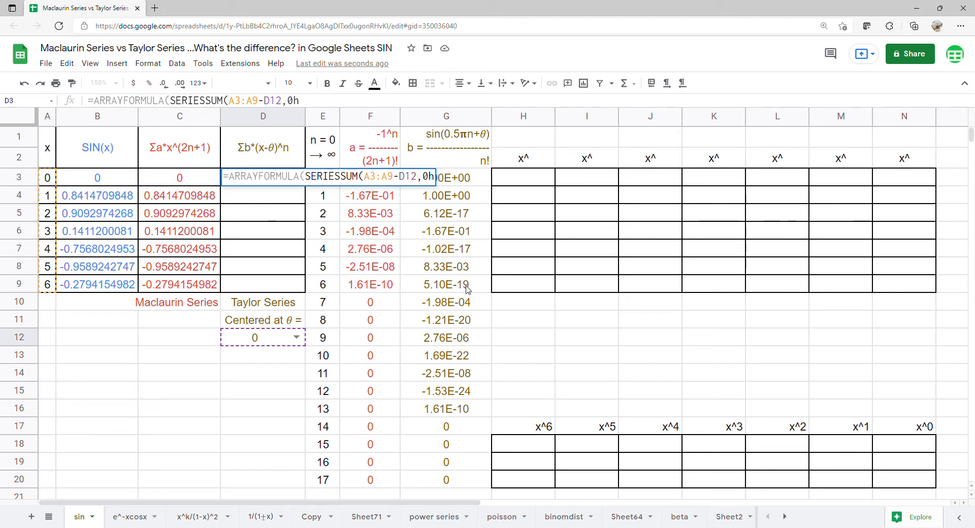
pyautogui.press('BackSpace')
pyautogui.write(',1')
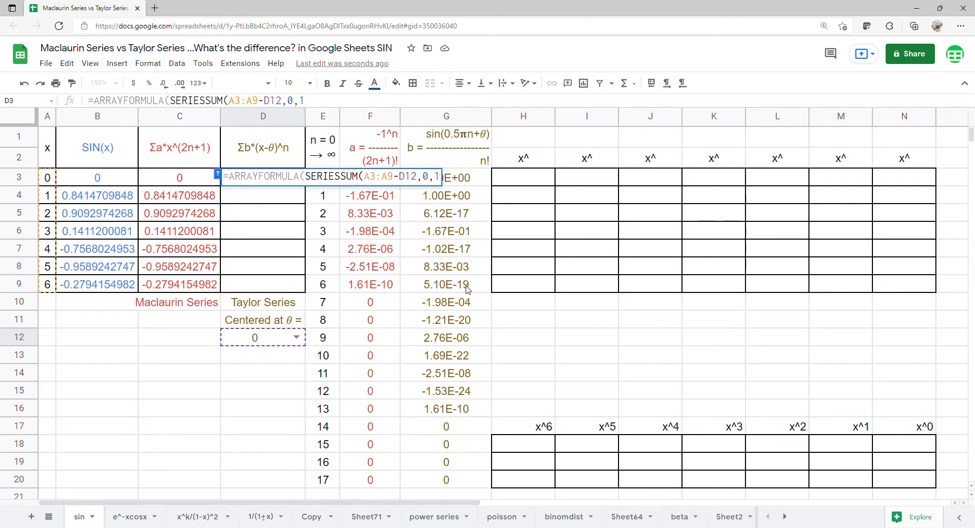
pyautogui.write(',')
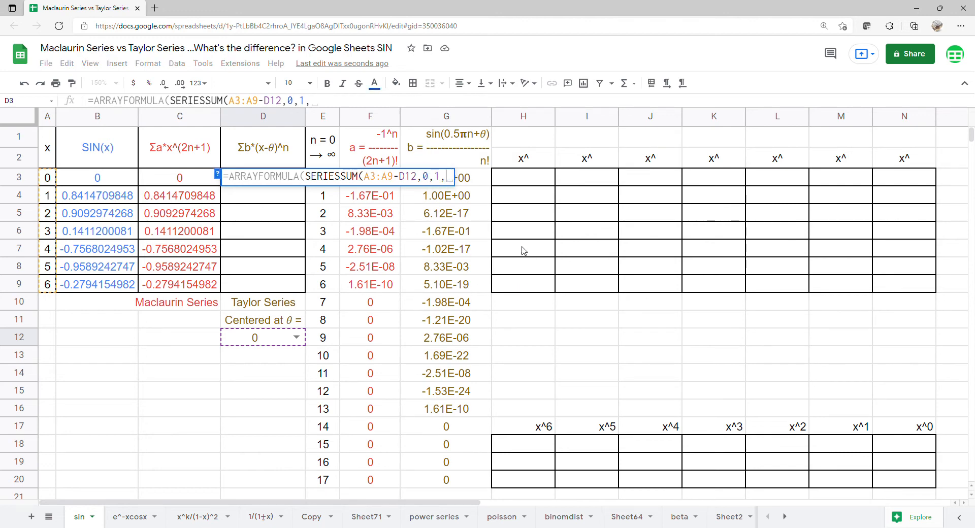
pyautogui.moveTo(473, 178); pyautogui.dragTo(473, 480)
pyautogui.press('Return')
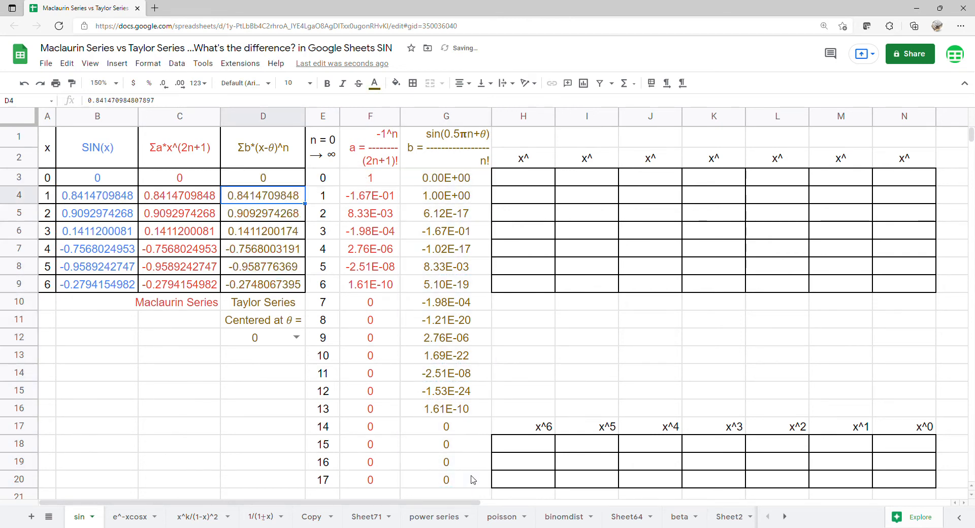
# Step: Insert a chart from A1:D9 and make it a scatter chart
pyautogui.moveTo(48, 150); pyautogui.dragTo(254, 297)
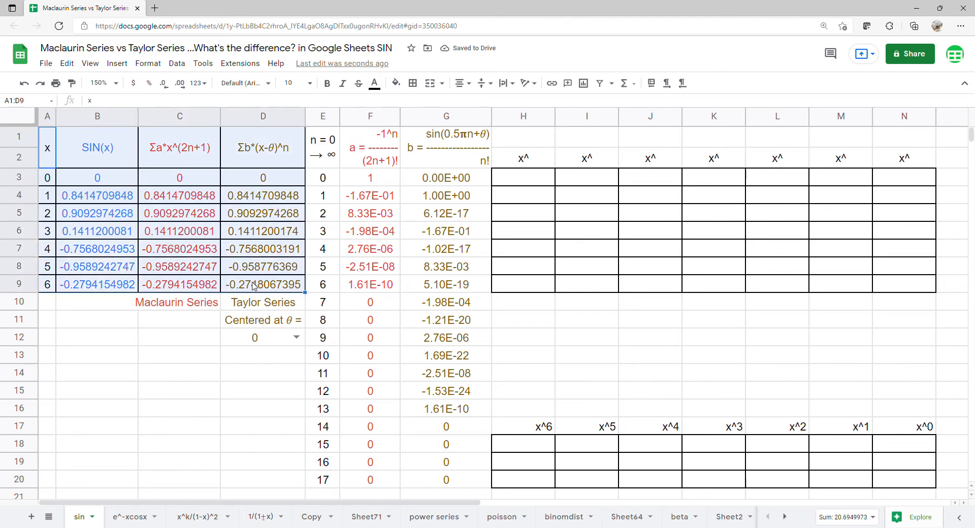
pyautogui.click(116, 71)
pyautogui.click(133, 162)
pyautogui.click(874, 167)
pyautogui.scroll(-5, 874, 254)
pyautogui.click(827, 421)
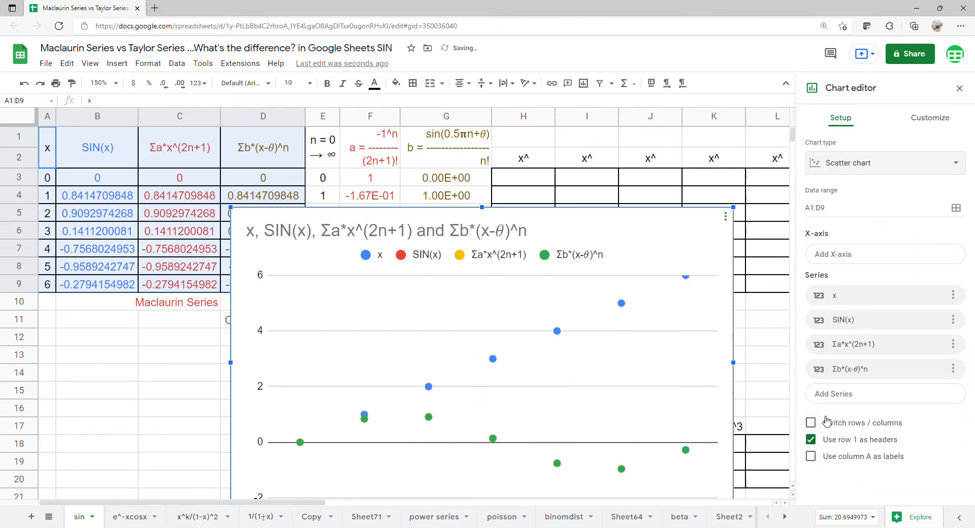
# Step: Remove the scatter chart's title and use column A as labels so x becomes the X-axis
pyautogui.doubleClick(548, 235)
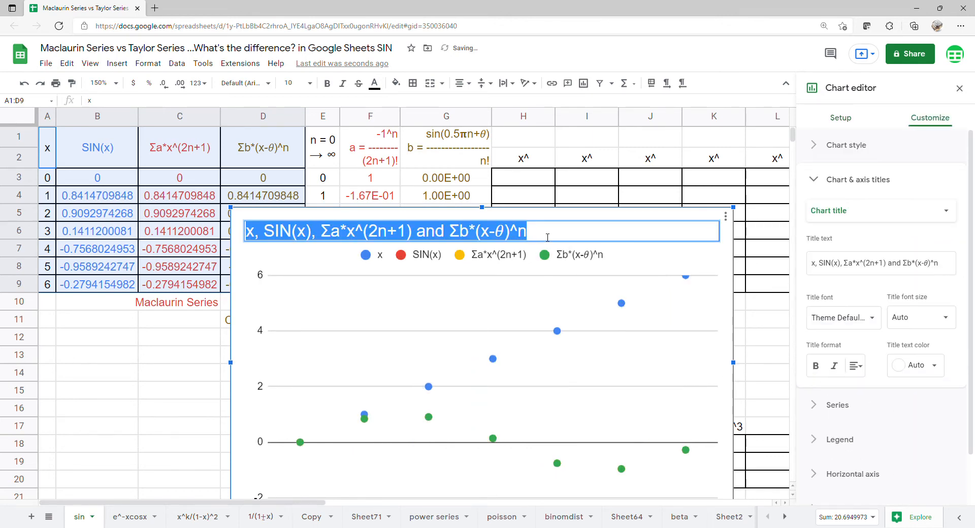
pyautogui.press('BackSpace')
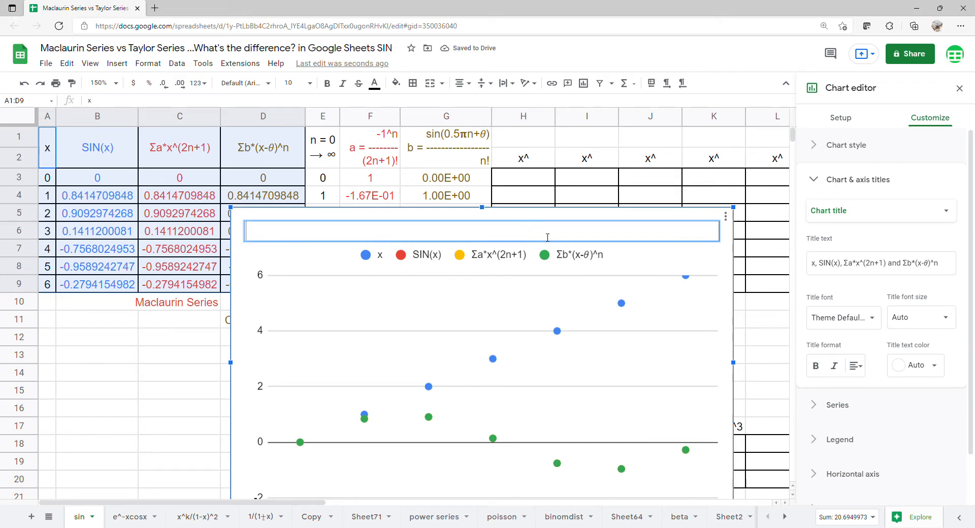
pyautogui.click(689, 370)
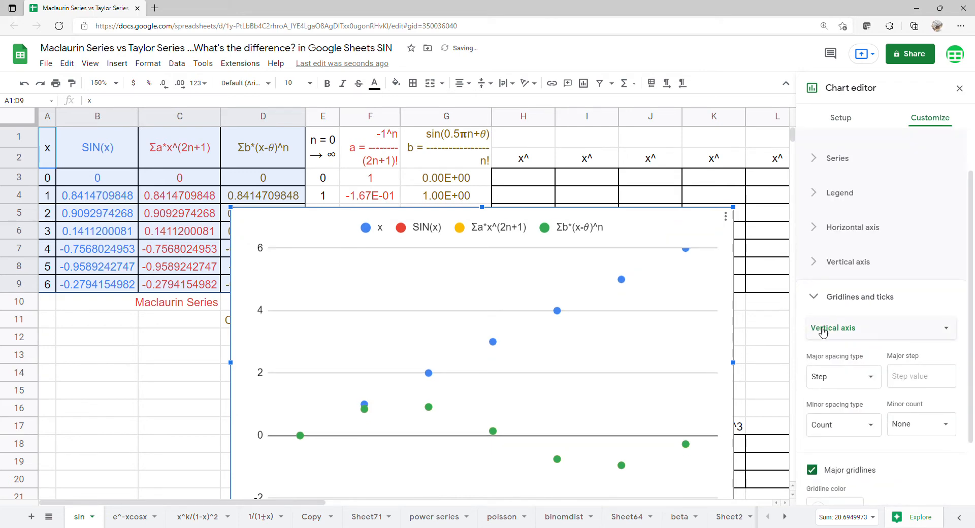
pyautogui.click(841, 120)
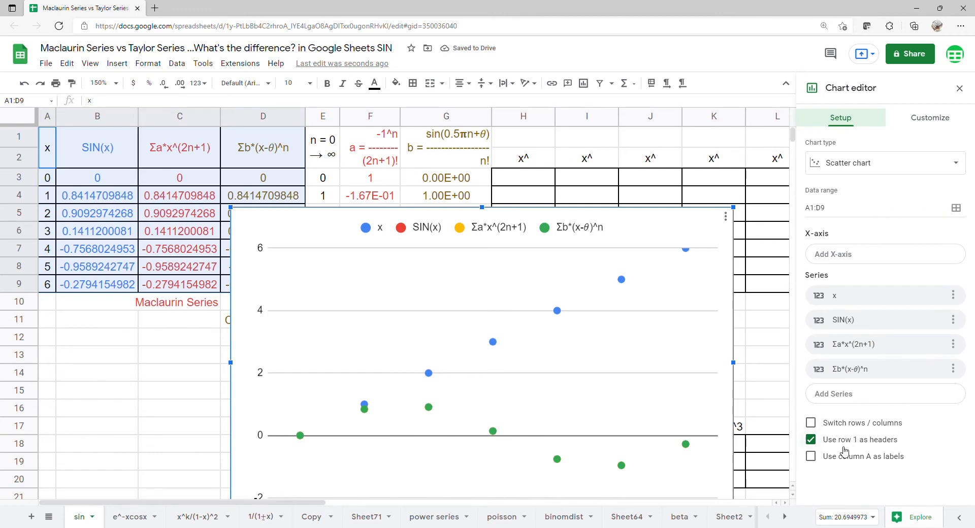
pyautogui.click(832, 457)
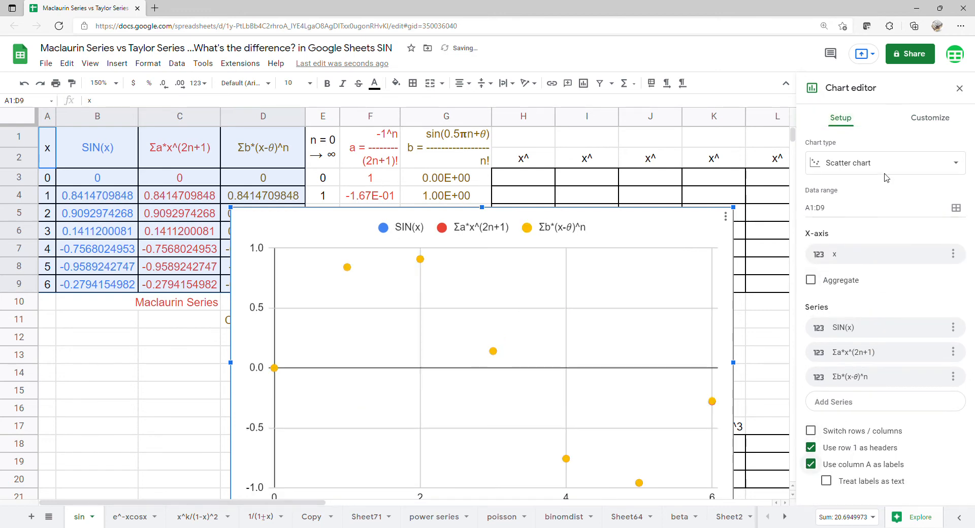
# Step: Turn on a trendline for the scatter chart's series
pyautogui.click(927, 122)
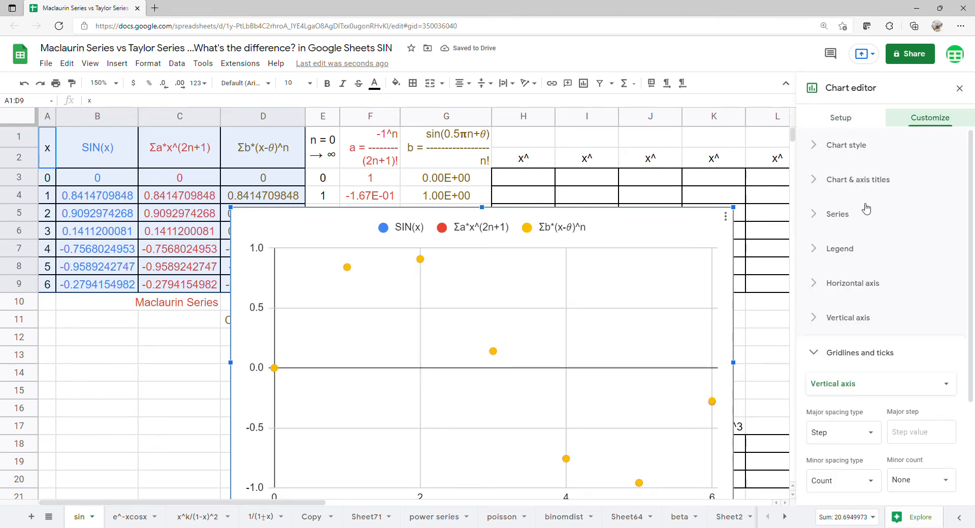
pyautogui.click(840, 215)
pyautogui.click(812, 476)
pyautogui.scroll(-5, 859, 445)
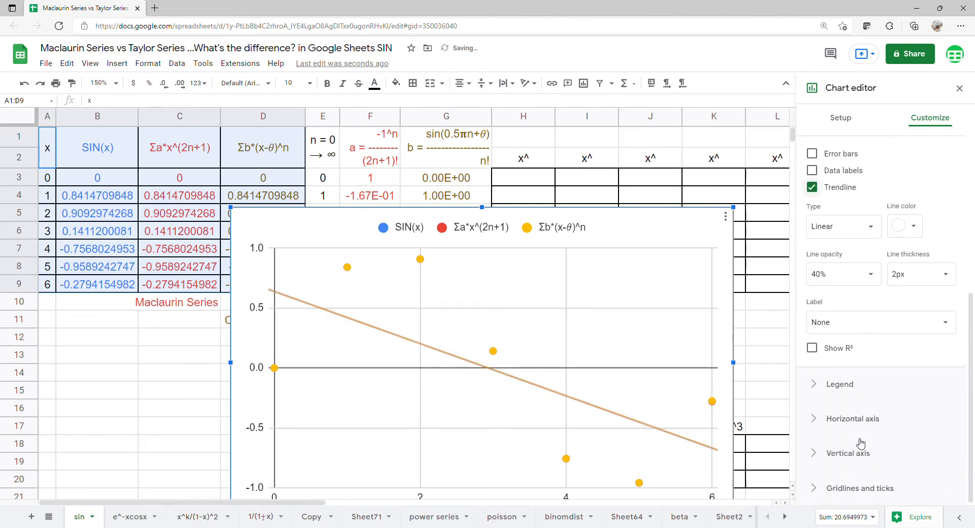
# Step: Make the trendline a degree 6 polynomial and label it with its equation
pyautogui.click(878, 232)
pyautogui.click(863, 255)
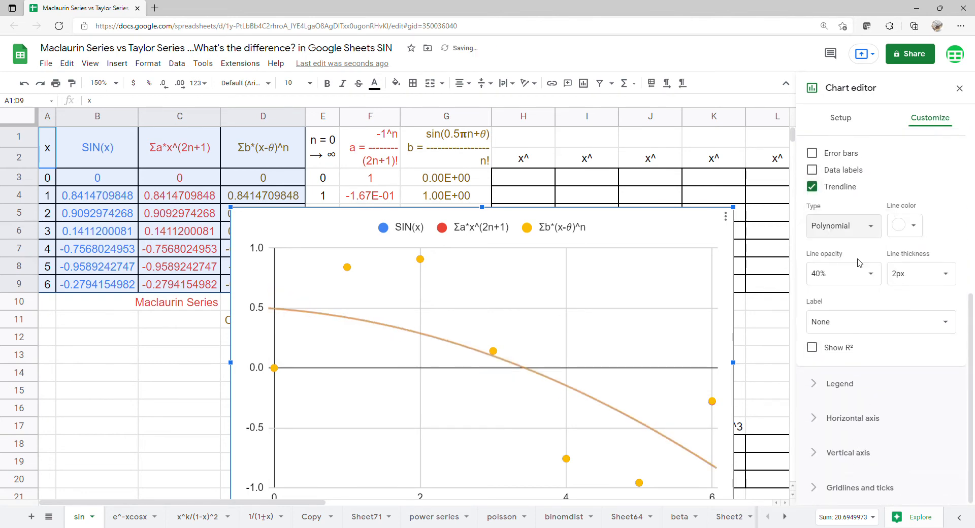
pyautogui.click(872, 274)
pyautogui.click(815, 354)
pyautogui.scroll(-1, 890, 350)
pyautogui.click(931, 323)
pyautogui.click(861, 355)
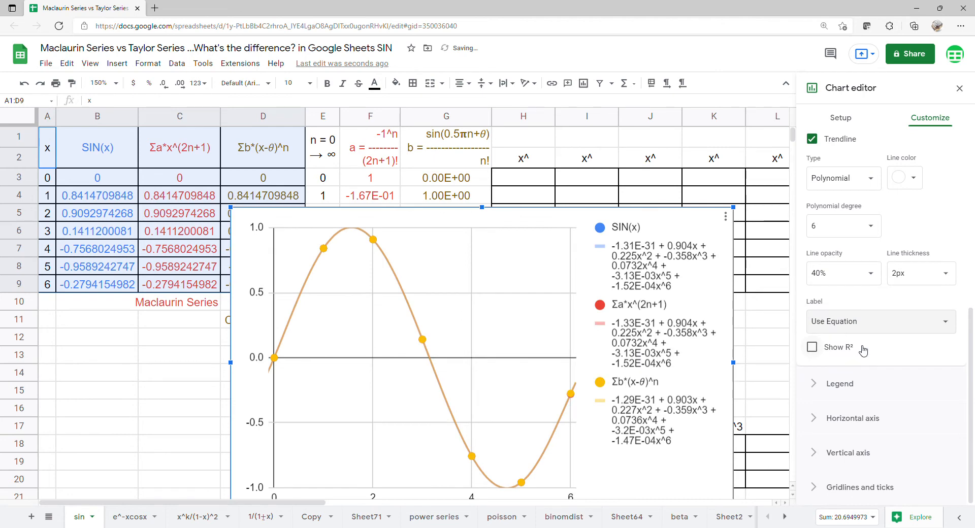
# Step: Position the chart's legend at the bottom and close the chart editor
pyautogui.click(840, 382)
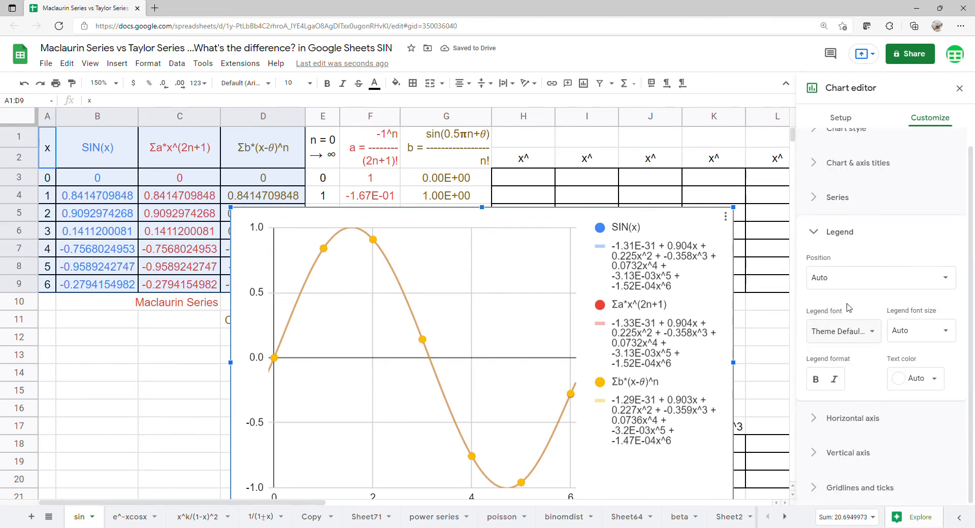
pyautogui.click(857, 283)
pyautogui.click(853, 194)
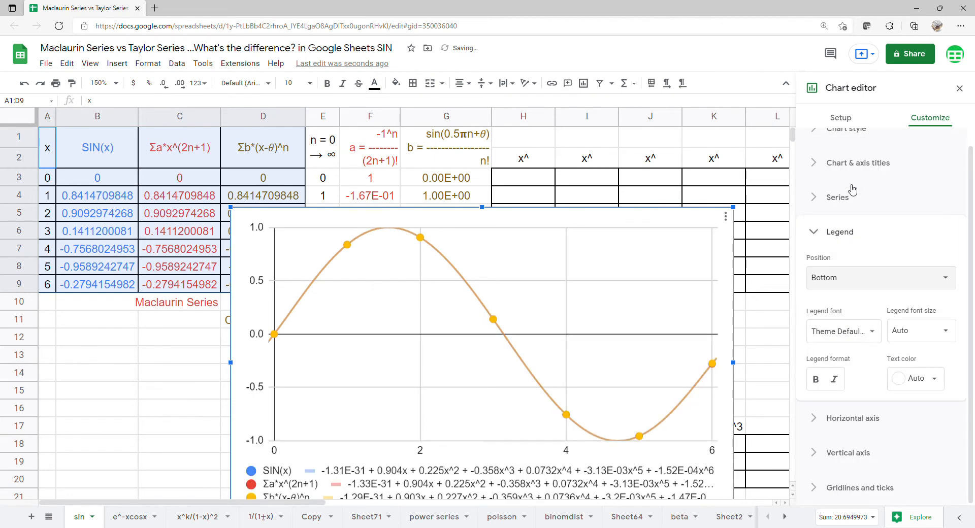
pyautogui.click(960, 89)
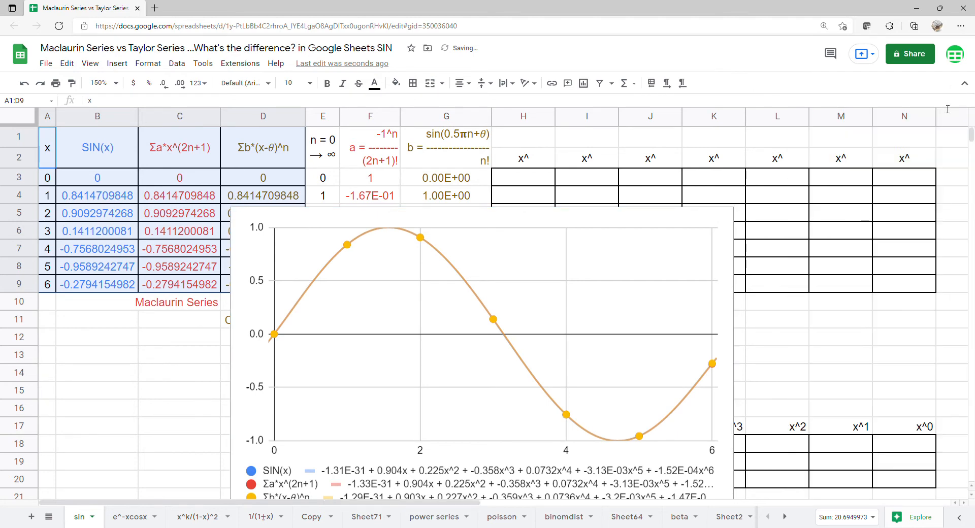
# Step: Make the chart slightly shorter and wide enough for the full trendline equations, and move it just past column N
pyautogui.moveTo(537, 297); pyautogui.dragTo(560, 218)
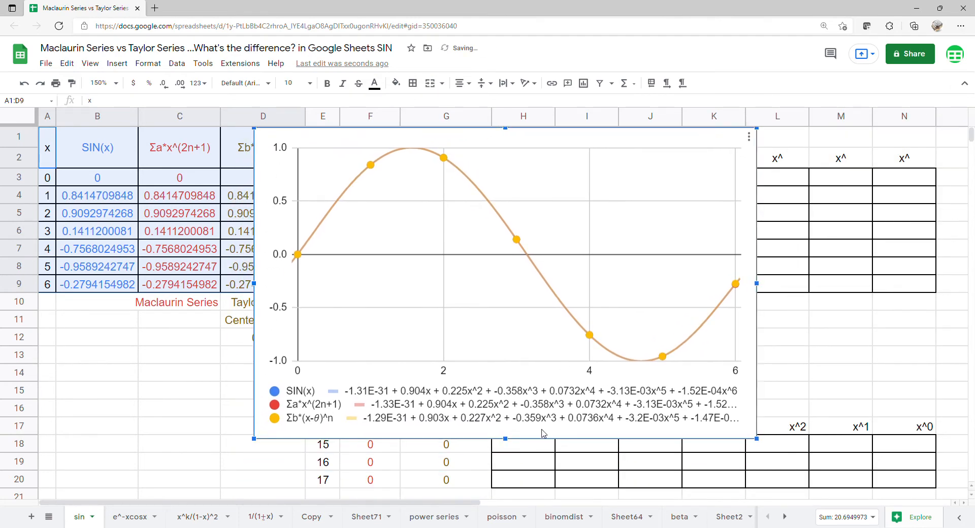
pyautogui.moveTo(508, 444); pyautogui.dragTo(528, 419)
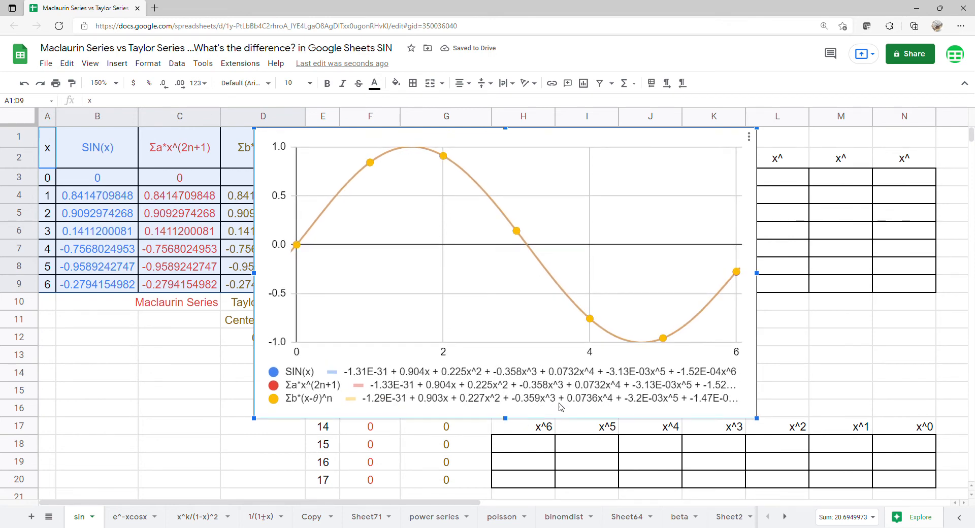
pyautogui.moveTo(758, 274); pyautogui.dragTo(798, 283)
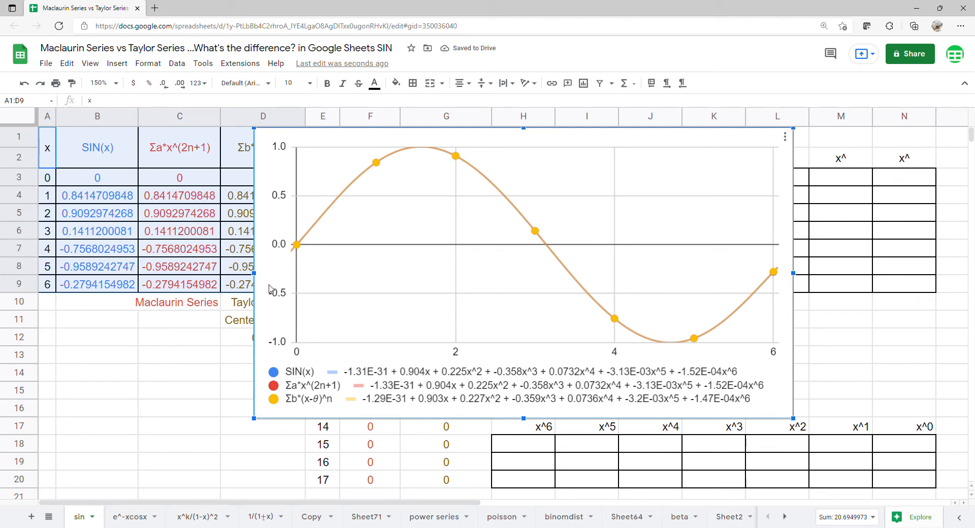
pyautogui.moveTo(264, 293); pyautogui.dragTo(961, 275)
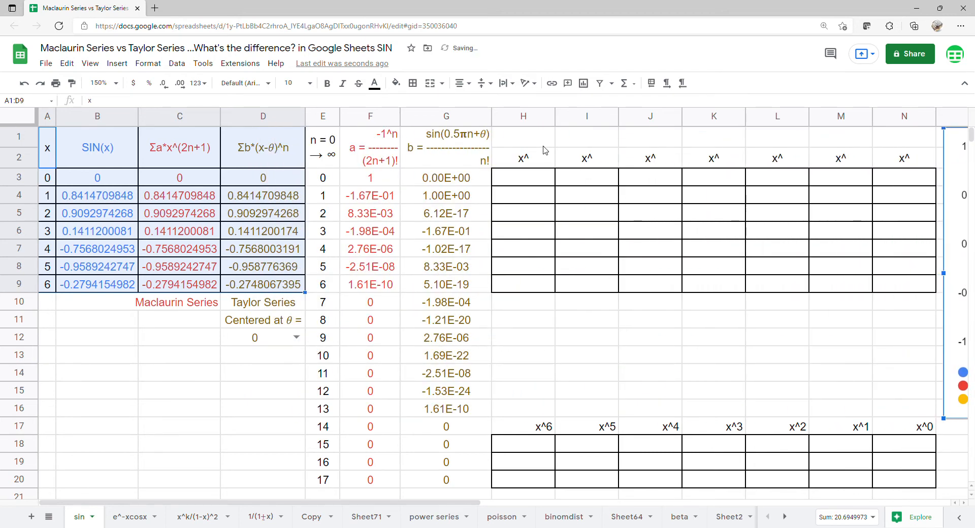
# Step: Fill the exponent row from H1 with =TRANSPOSE(E3:E9)
pyautogui.click(542, 147)
pyautogui.write('=TRANSPOSE(')
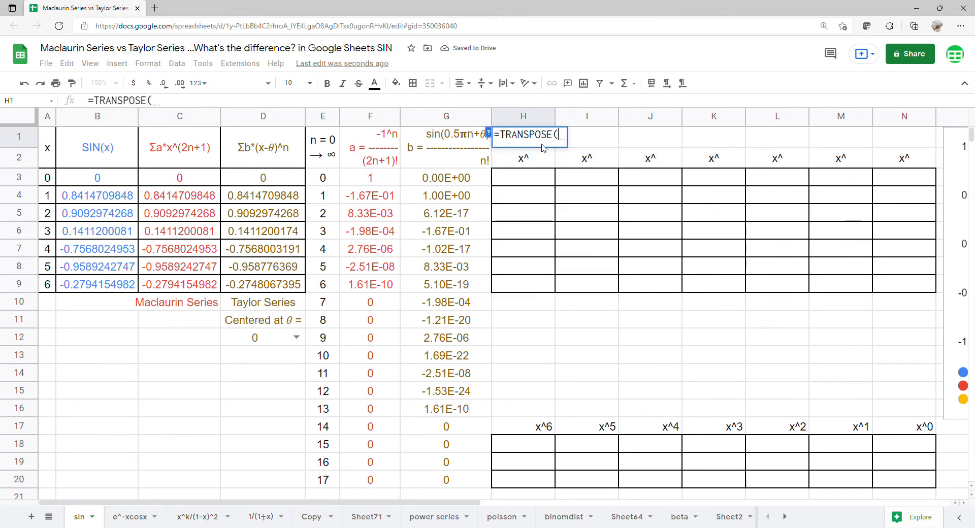
pyautogui.moveTo(318, 180); pyautogui.dragTo(328, 286)
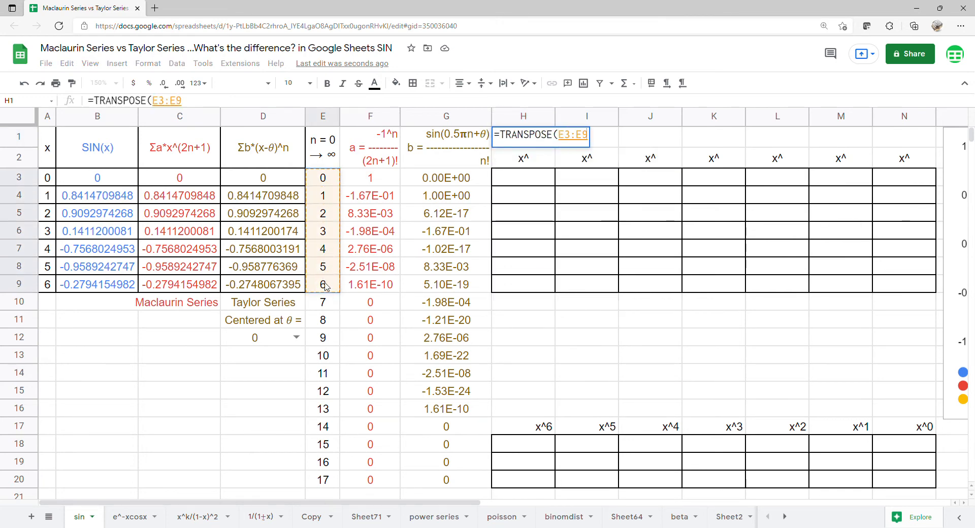
pyautogui.press('Return')
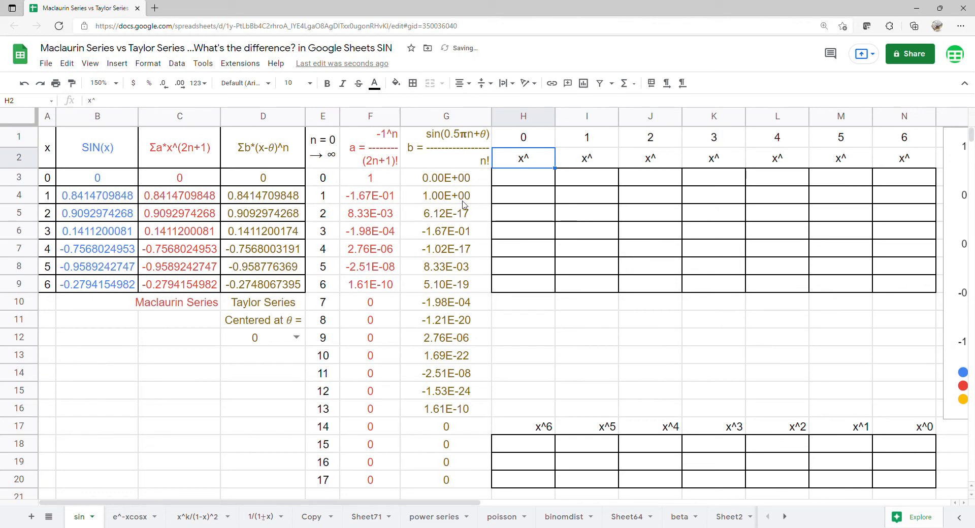
# Step: Fill the table of powers of x from H3 with =ARRAYFORMULA(ARRAYFORMULA(A3:A9^H1:N1))
pyautogui.click(533, 178)
pyautogui.write('=a')
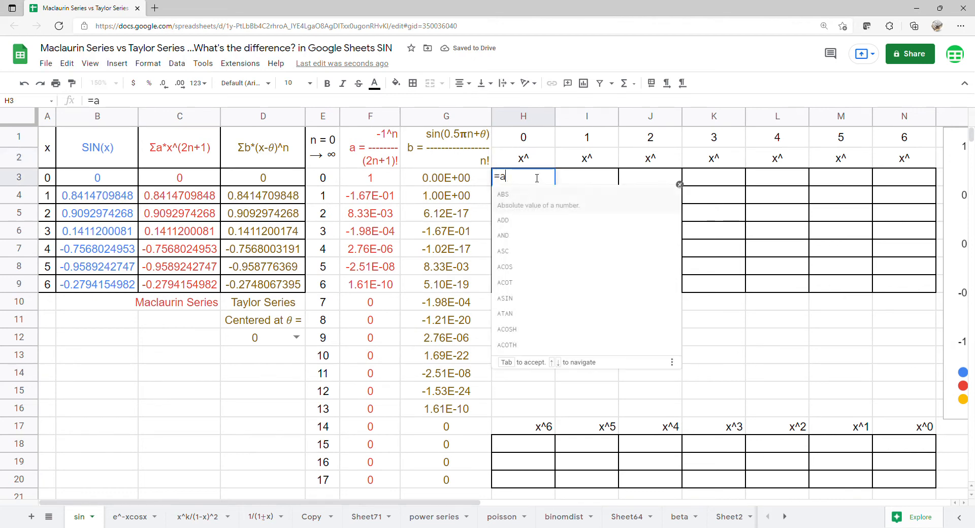
pyautogui.press('Tab')
pyautogui.write('a')
pyautogui.press('Tab')
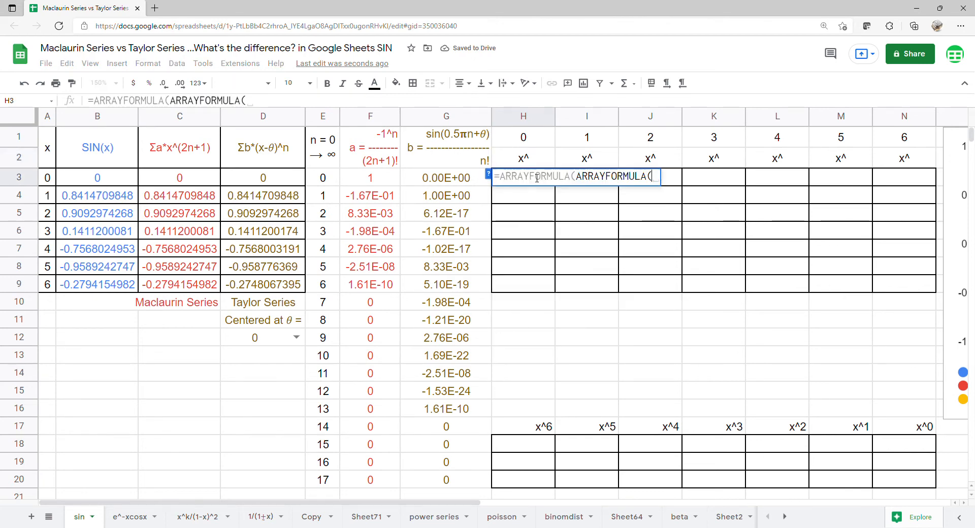
pyautogui.click(48, 181)
pyautogui.moveTo(49, 184); pyautogui.dragTo(50, 287)
pyautogui.write('^')
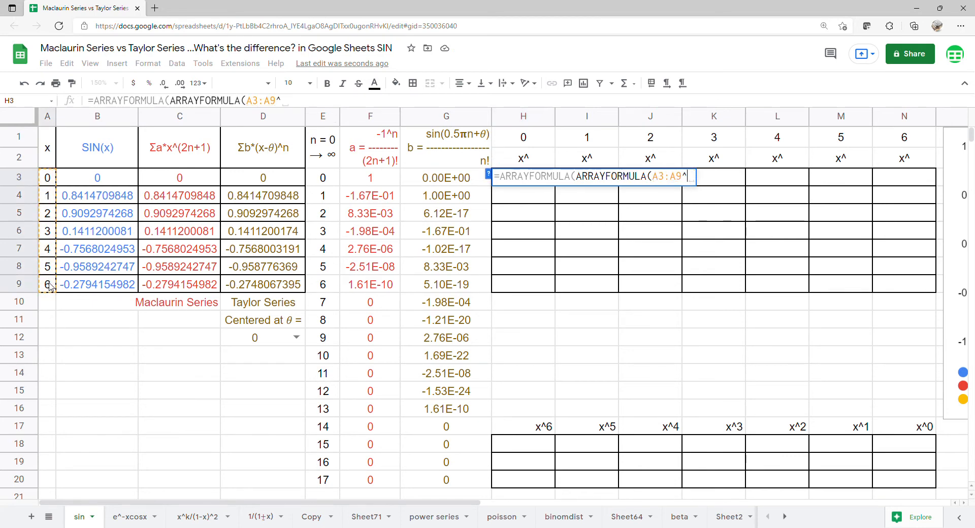
pyautogui.moveTo(528, 137); pyautogui.dragTo(898, 147)
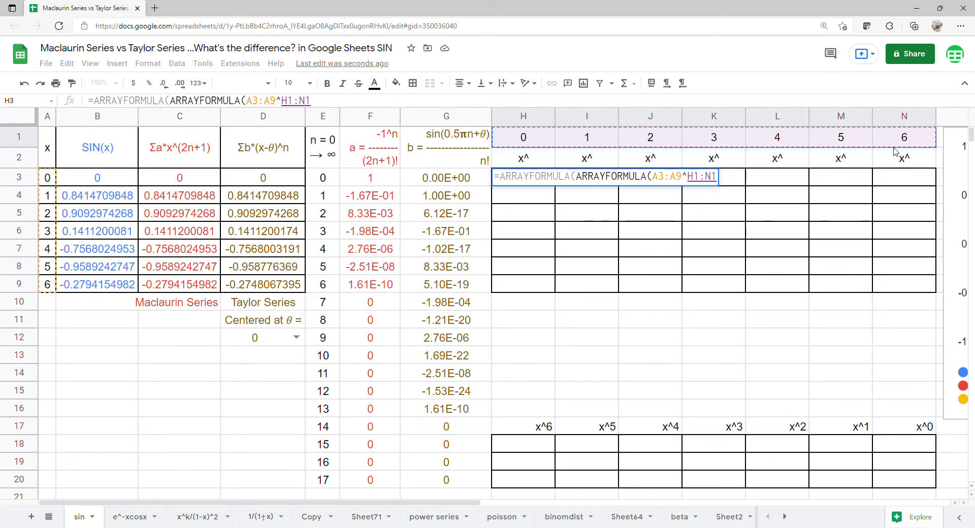
pyautogui.press('Return')
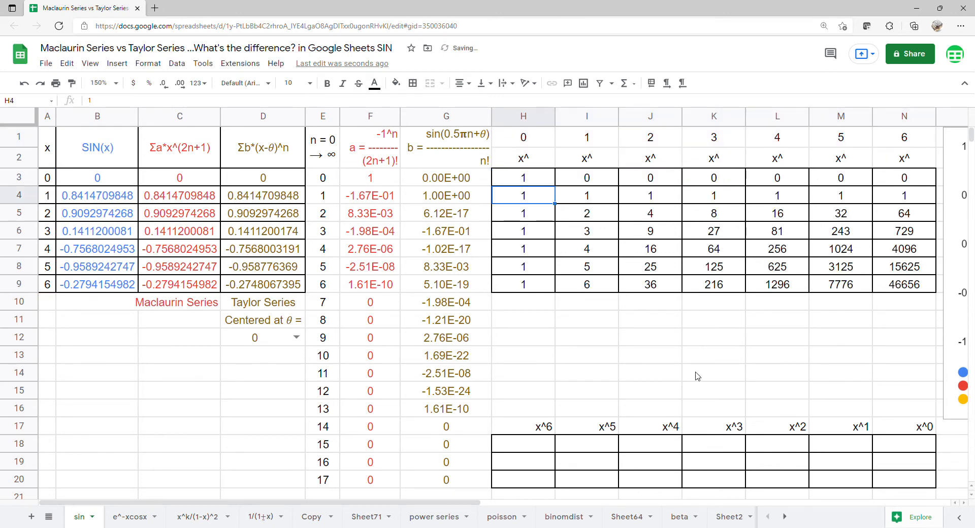
# Step: Compute the polynomial coefficients of the SIN(x) column from H18 with =LINEST(B3:B9,I3:N9)
pyautogui.click(507, 447)
pyautogui.write('=')
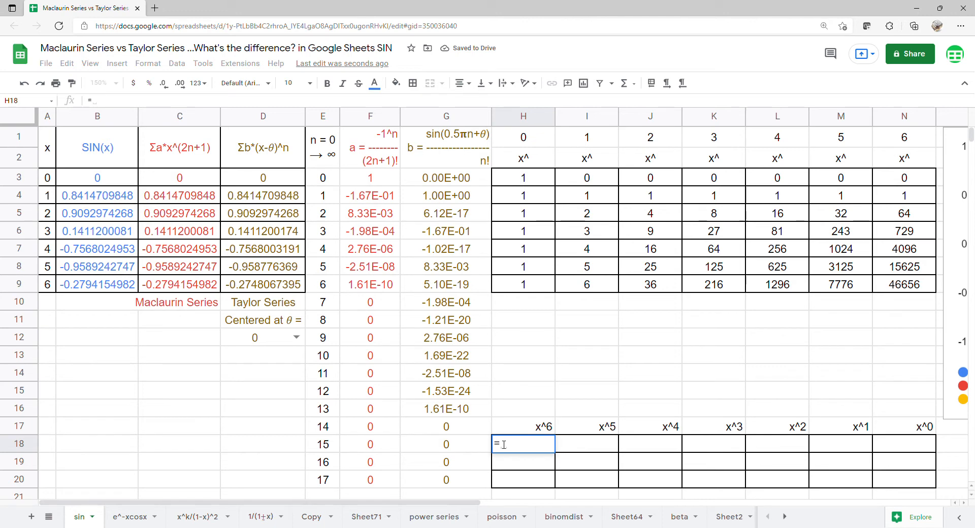
pyautogui.write('lin')
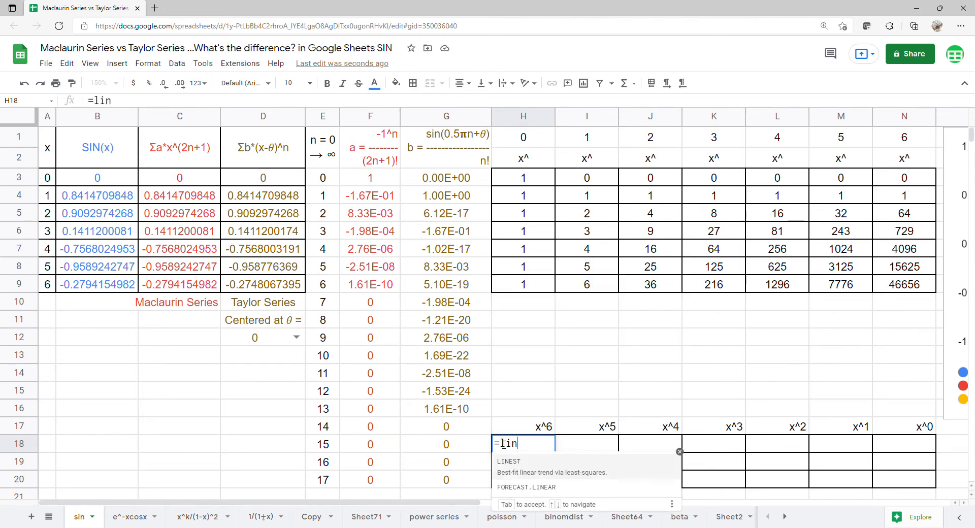
pyautogui.click(509, 462)
pyautogui.moveTo(117, 179); pyautogui.dragTo(120, 283)
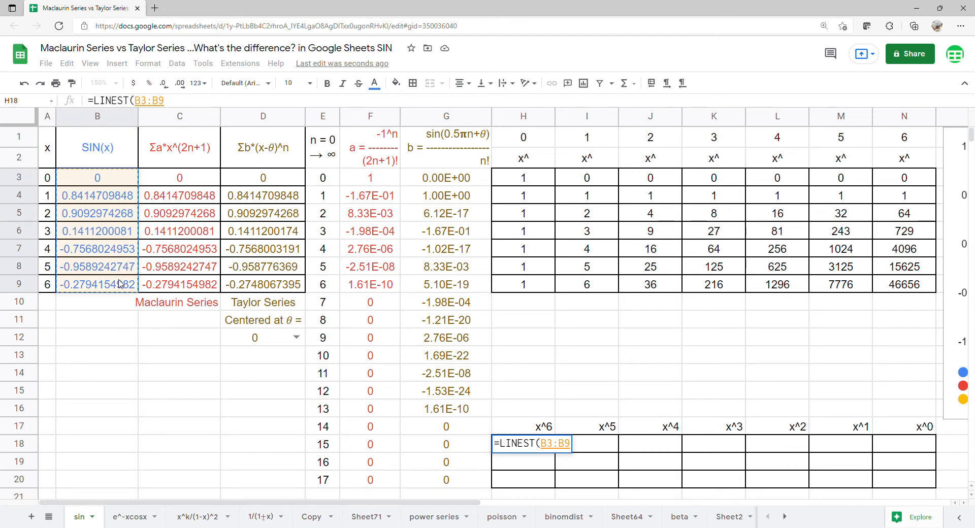
pyautogui.write(',')
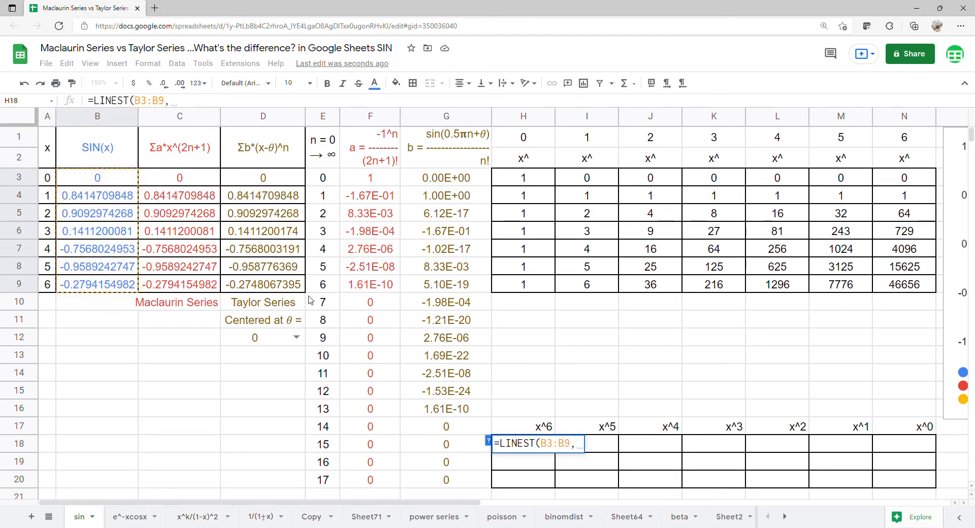
pyautogui.moveTo(592, 178); pyautogui.dragTo(916, 282)
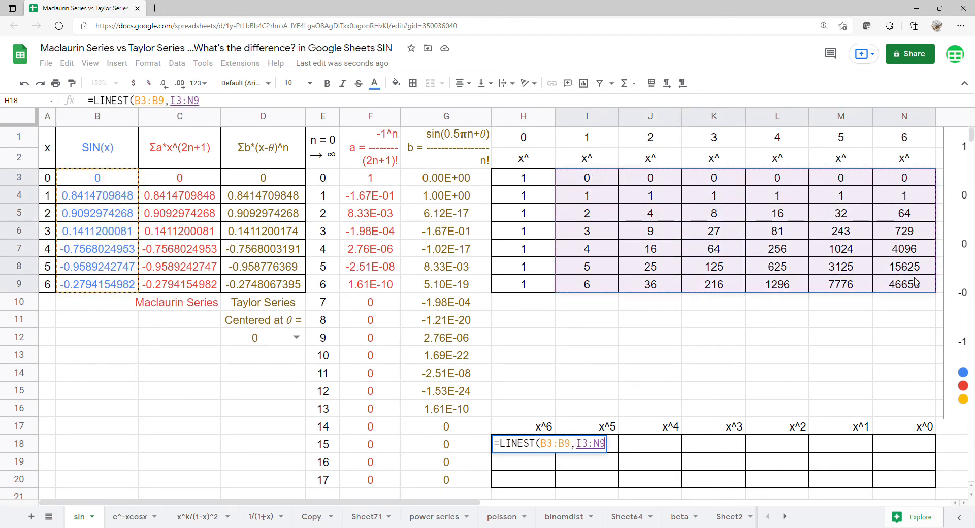
pyautogui.press('Return')
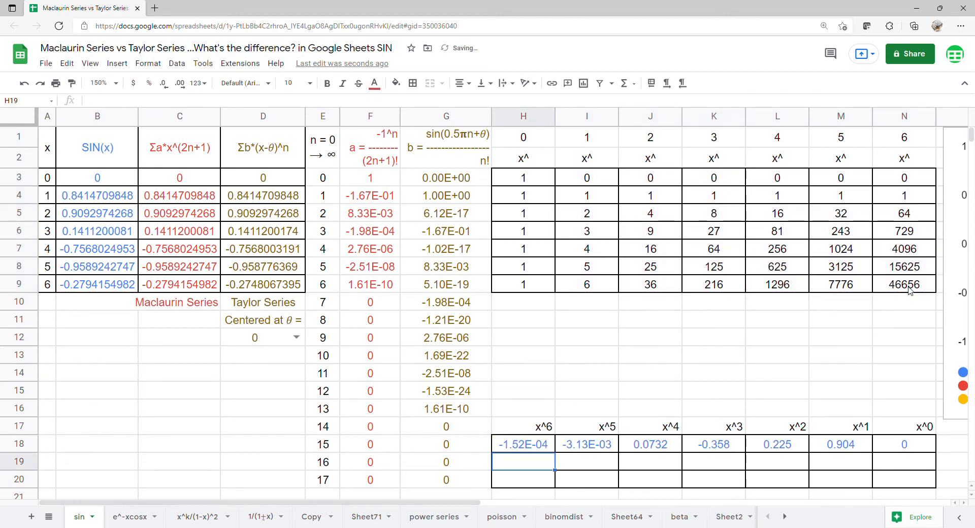
# Step: Compute the polynomial coefficients of the Maclaurin series column from H19 with =LINEST(C3:C9,I3:N9)
pyautogui.write('=')
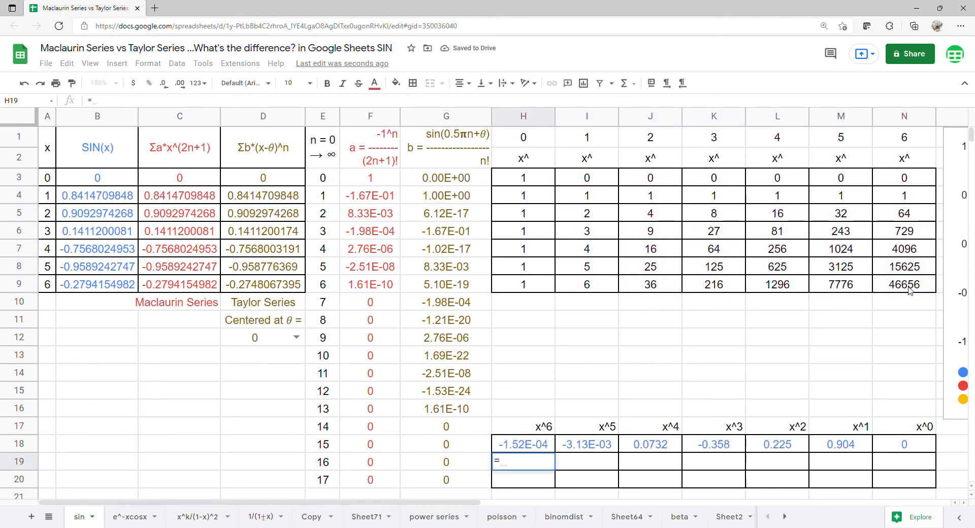
pyautogui.write('lin')
pyautogui.press('Tab')
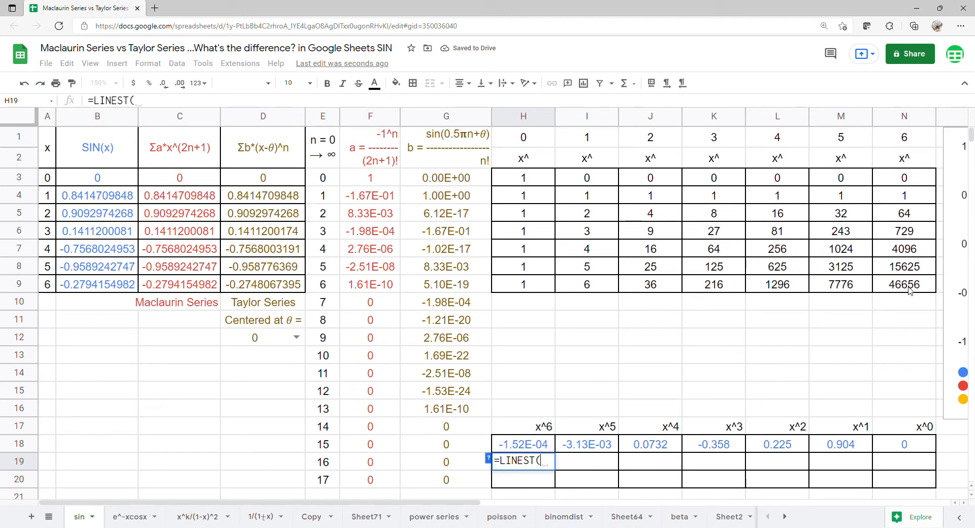
pyautogui.moveTo(197, 178); pyautogui.dragTo(205, 287)
pyautogui.write(',')
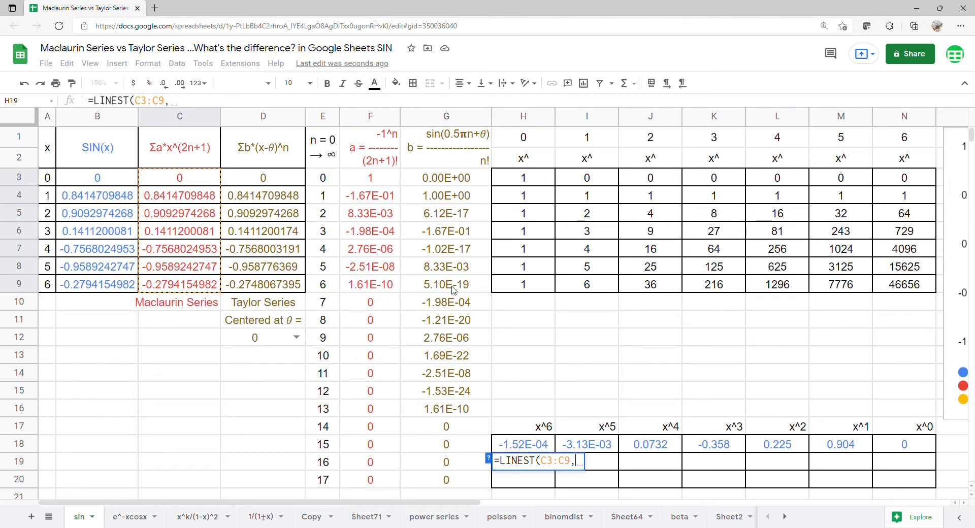
pyautogui.moveTo(591, 178); pyautogui.dragTo(884, 284)
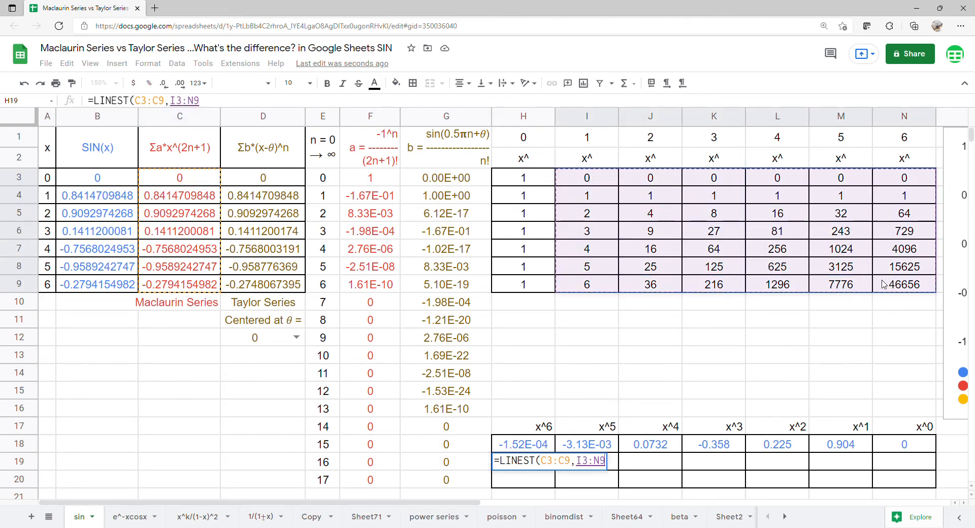
pyautogui.press('Return')
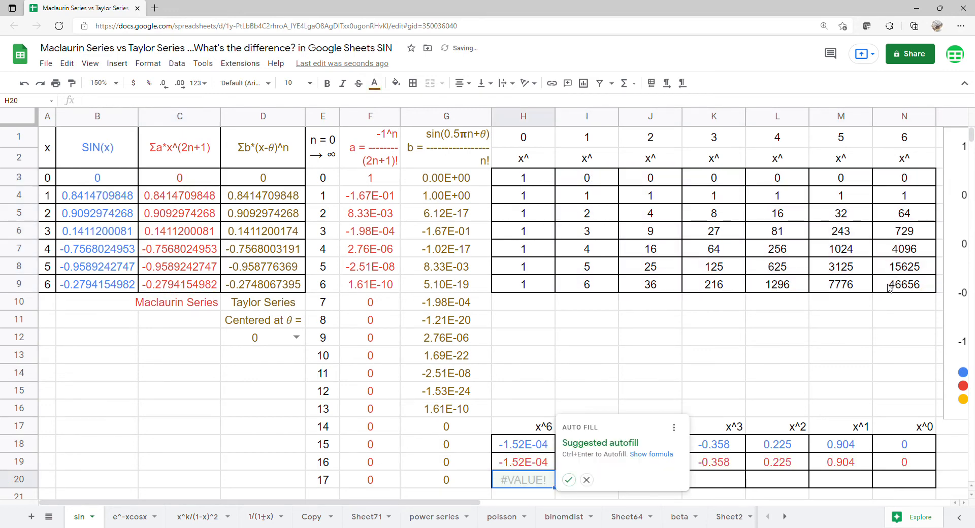
# Step: Compute the polynomial coefficients of the Taylor series column from H20 with =LINEST(D3:D9,I3:N9)
pyautogui.write('=lin')
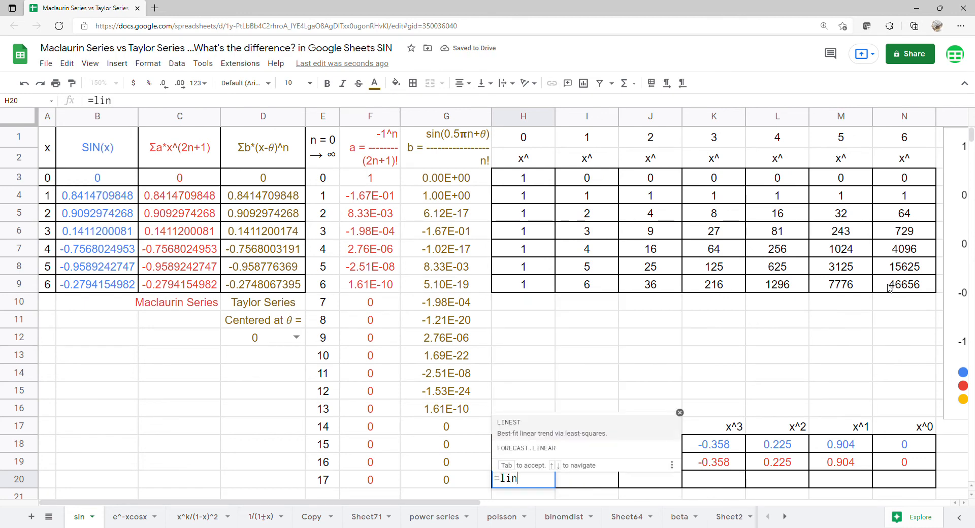
pyautogui.press('Tab')
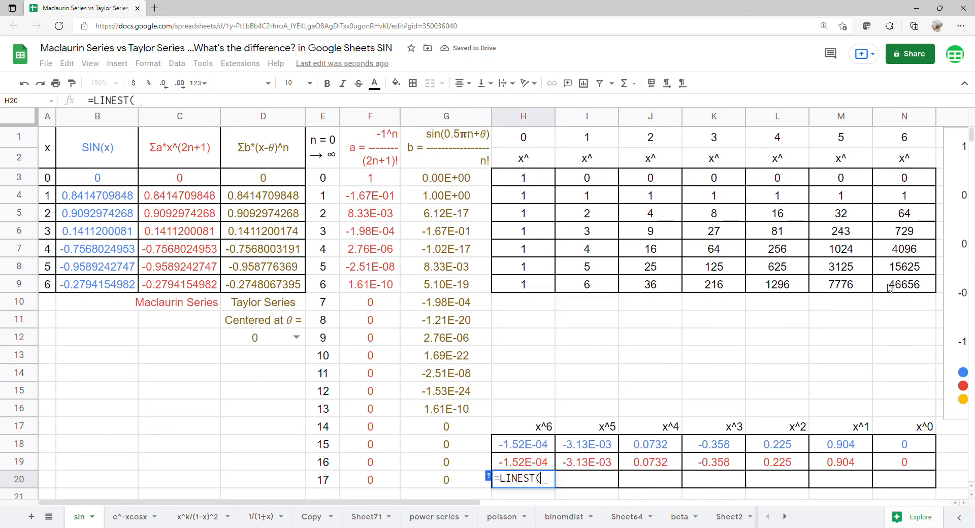
pyautogui.moveTo(298, 185); pyautogui.dragTo(286, 291)
pyautogui.write(',')
pyautogui.moveTo(605, 183); pyautogui.dragTo(889, 285)
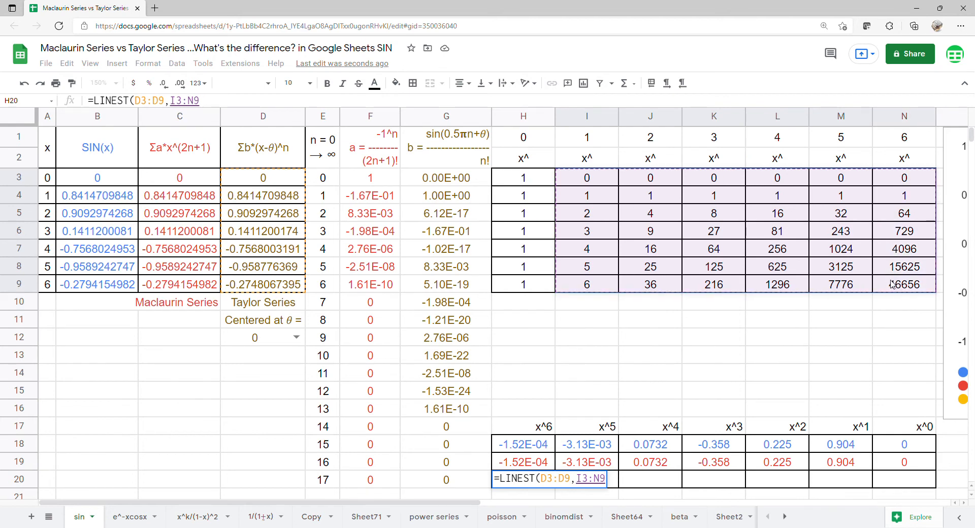
pyautogui.press('Return')
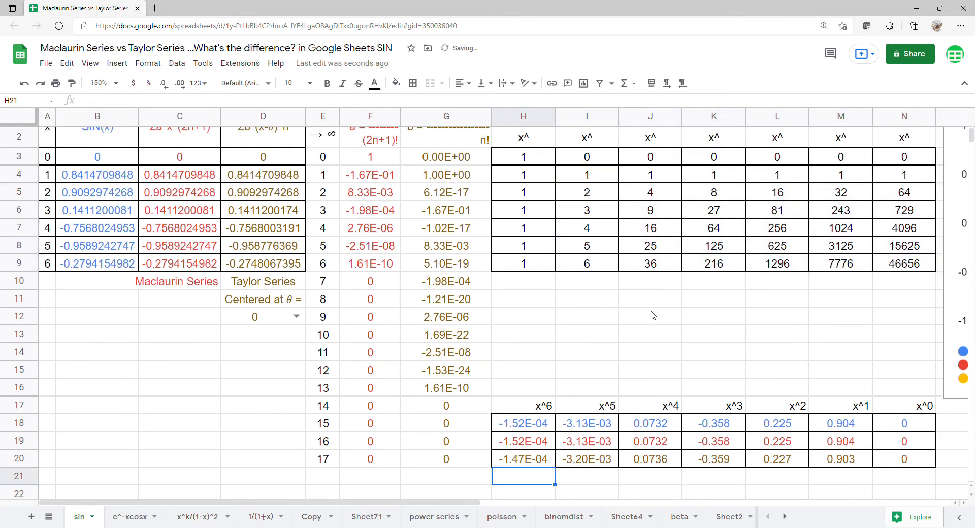
# Step: Move the chart back directly above the coefficient table and select the x^0 coefficients in N17:N20 for comparison with the trendline equations
pyautogui.click(954, 286)
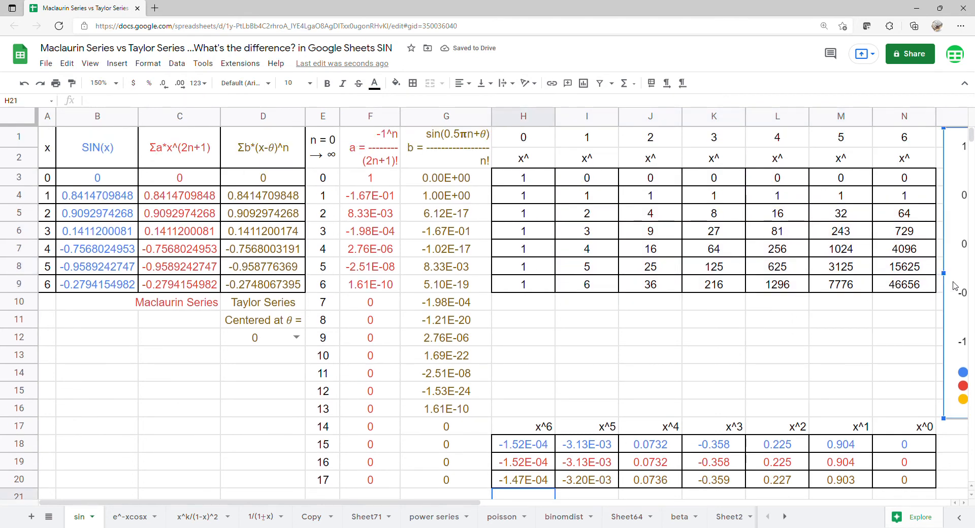
pyautogui.moveTo(954, 285); pyautogui.dragTo(448, 286)
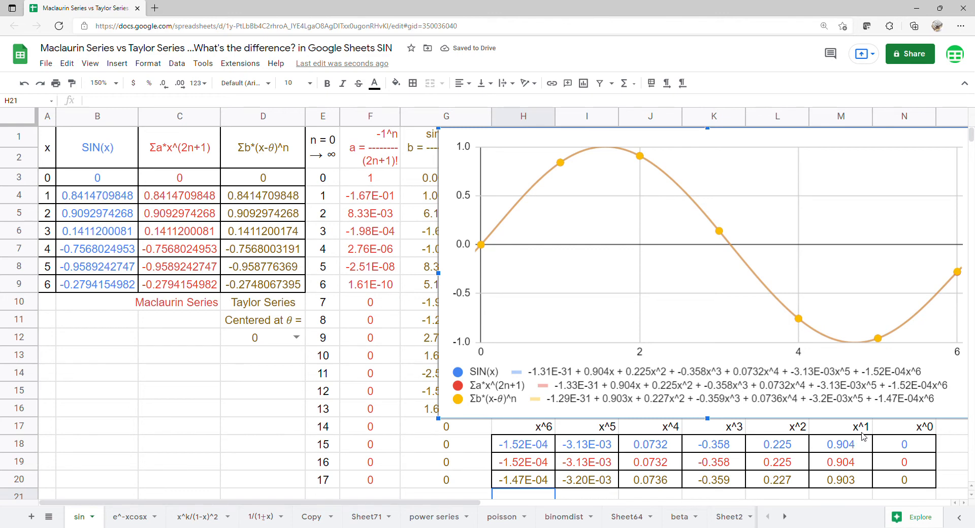
pyautogui.moveTo(918, 436); pyautogui.dragTo(918, 485)
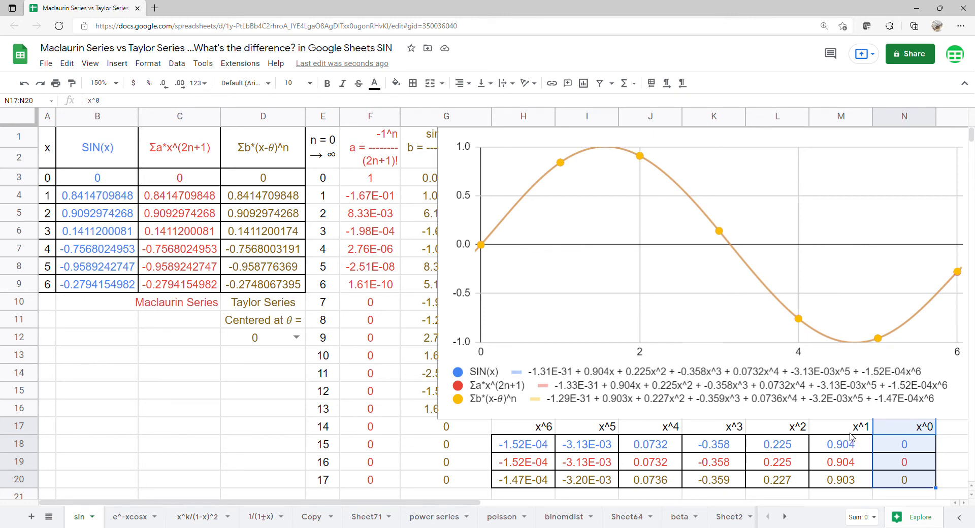
# Step: Select each coefficient column from x^1 in M17:M20 through x^6 in H17:H20, comparing it with the chart's trendline equations
pyautogui.moveTo(852, 431); pyautogui.dragTo(852, 479)
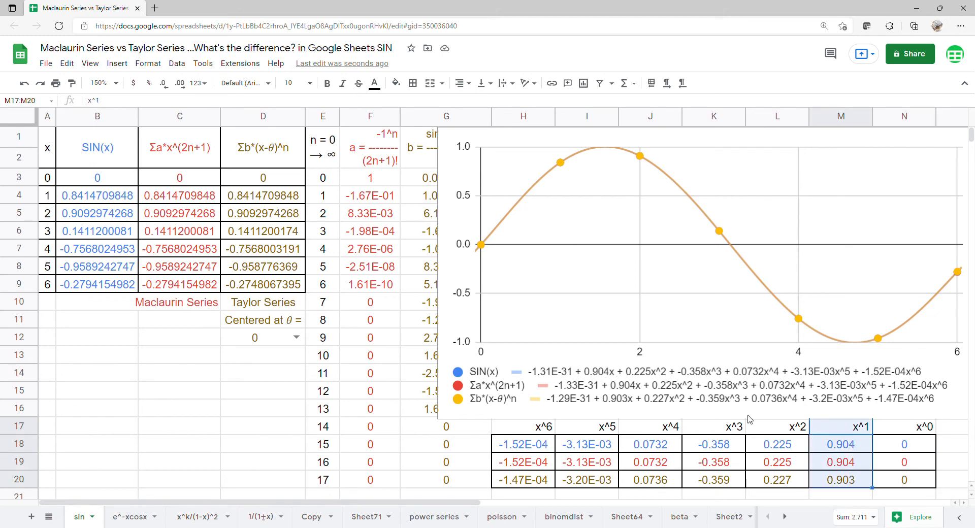
pyautogui.moveTo(789, 430); pyautogui.dragTo(788, 480)
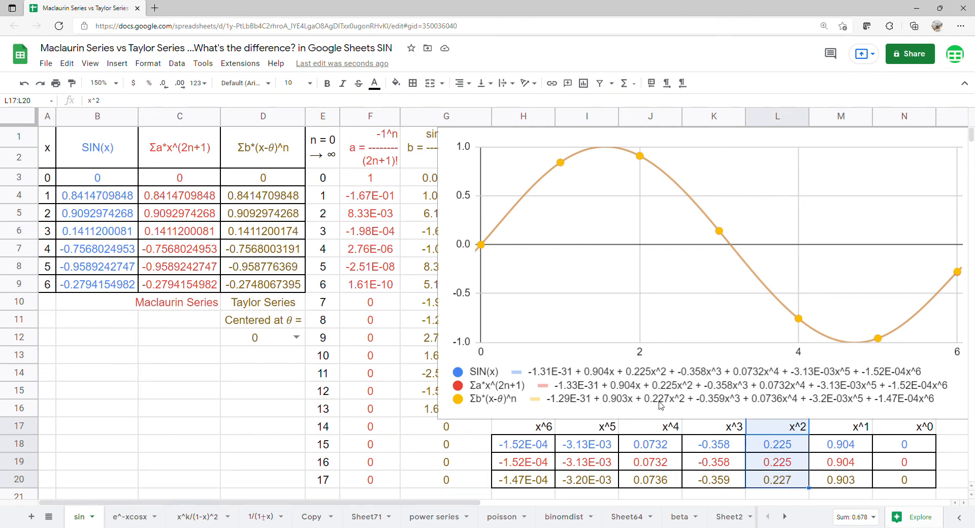
pyautogui.moveTo(734, 431); pyautogui.dragTo(731, 483)
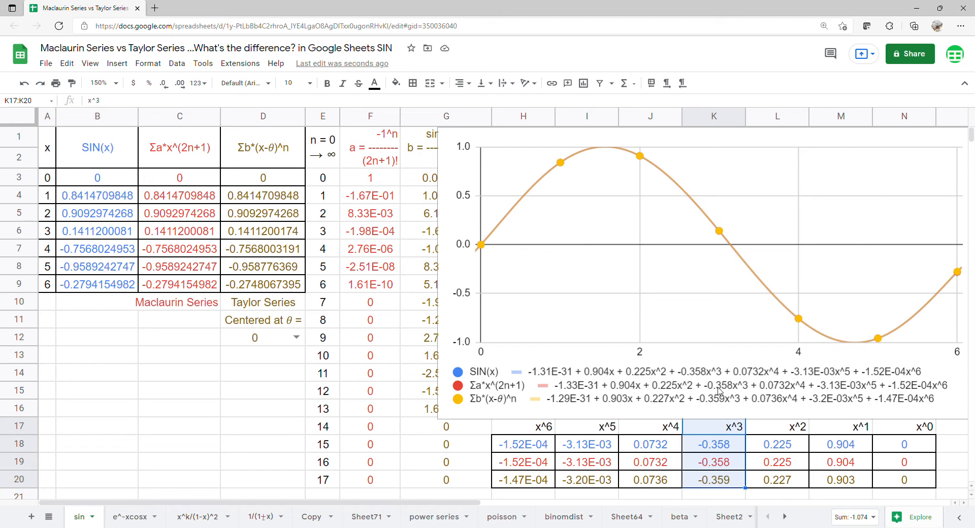
pyautogui.moveTo(663, 430); pyautogui.dragTo(671, 485)
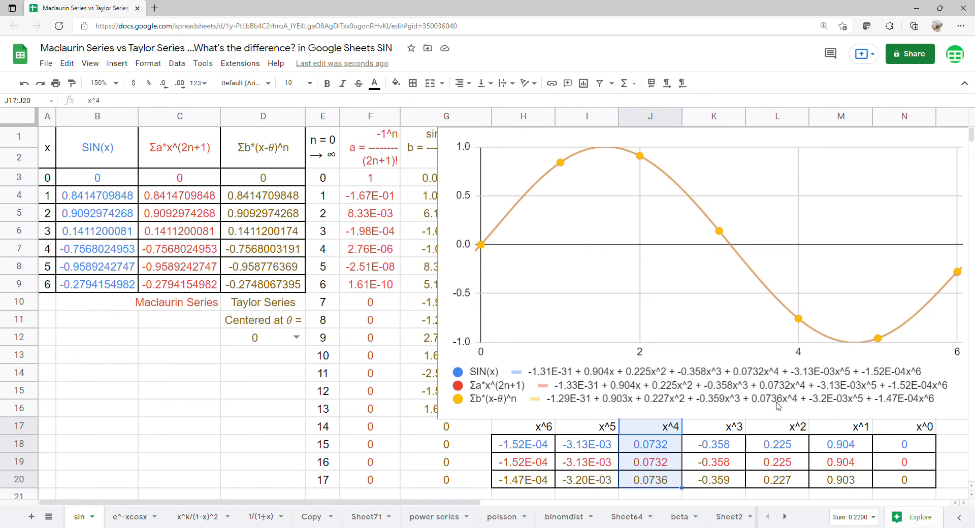
pyautogui.moveTo(606, 428); pyautogui.dragTo(601, 486)
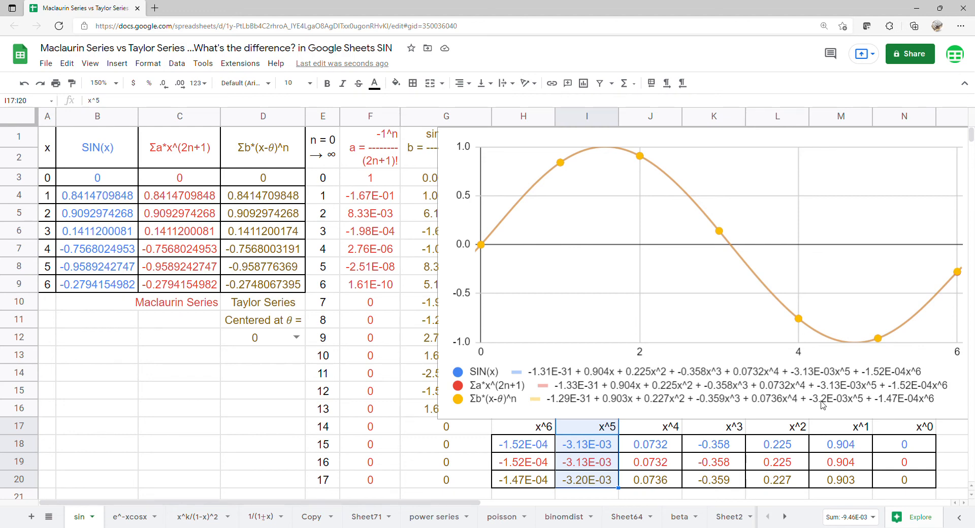
pyautogui.moveTo(525, 427); pyautogui.dragTo(533, 483)
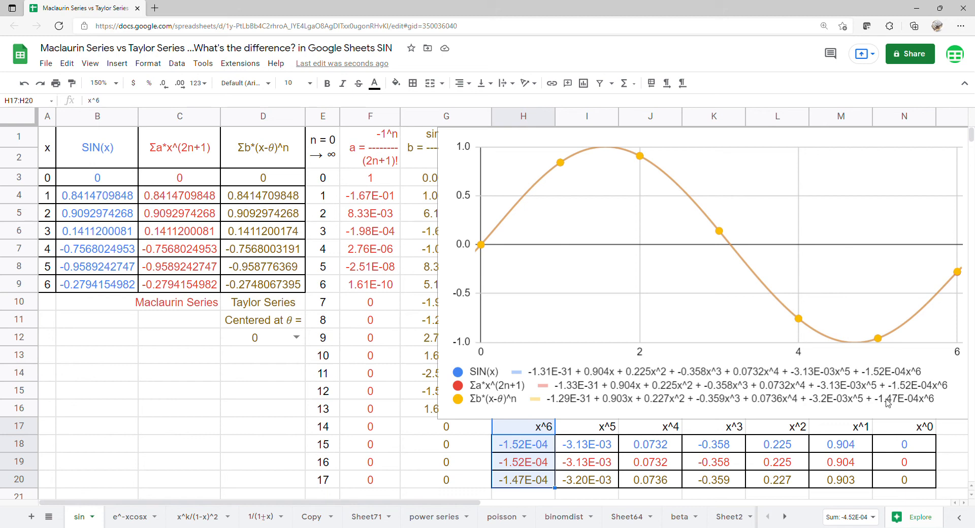
# Step: Centre the Taylor series at θ = 1 in D12 and compare the coefficients in H18:N20 and the series values in B1:D9
pyautogui.click(295, 338)
pyautogui.click(271, 369)
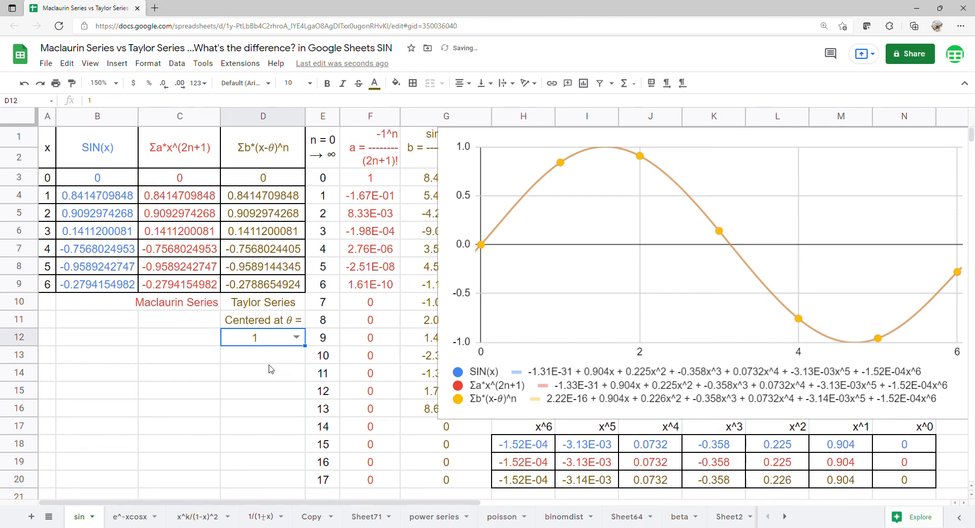
pyautogui.moveTo(910, 450); pyautogui.dragTo(534, 482)
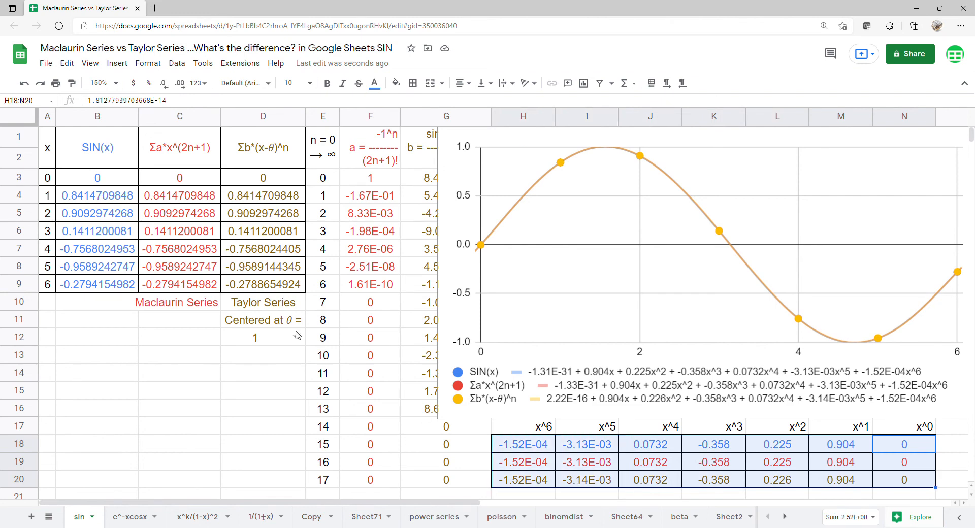
pyautogui.moveTo(178, 162); pyautogui.dragTo(192, 281)
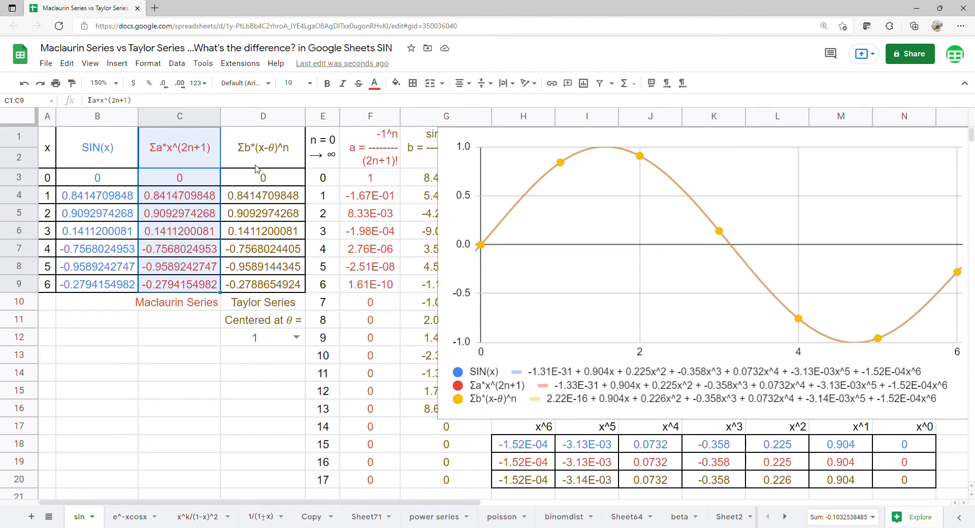
pyautogui.moveTo(103, 135); pyautogui.dragTo(245, 284)
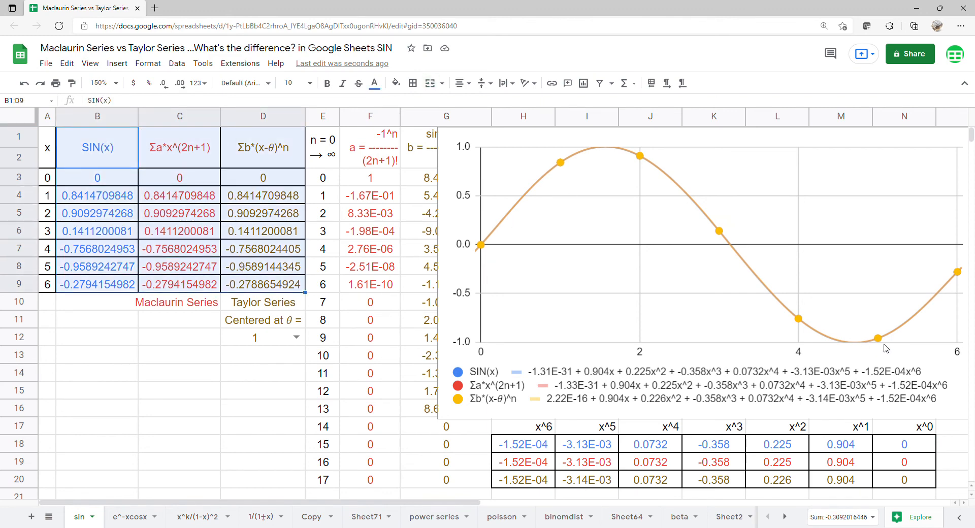
# Step: Centre the Taylor series at θ = 2 and compare the H18:N20 coefficients and the Maclaurin and Taylor values in C3:D9
pyautogui.click(297, 337)
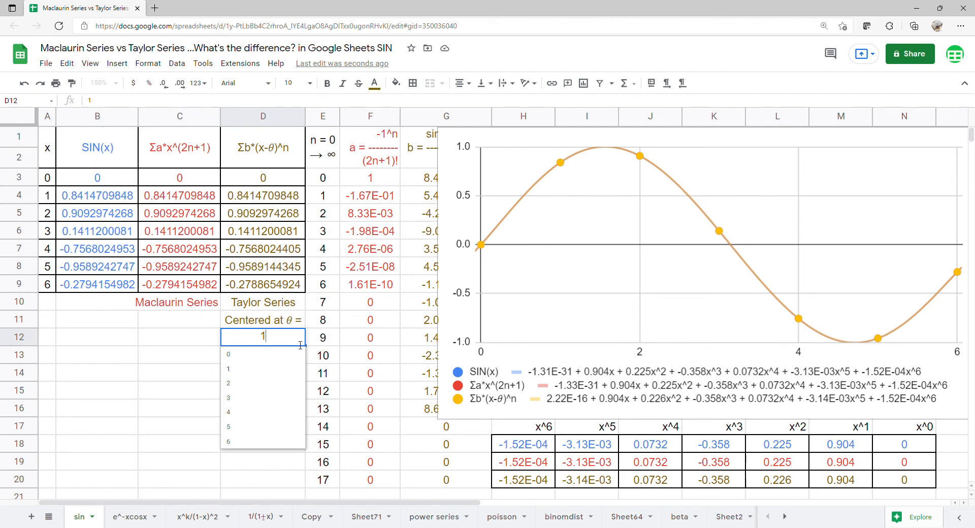
pyautogui.click(268, 385)
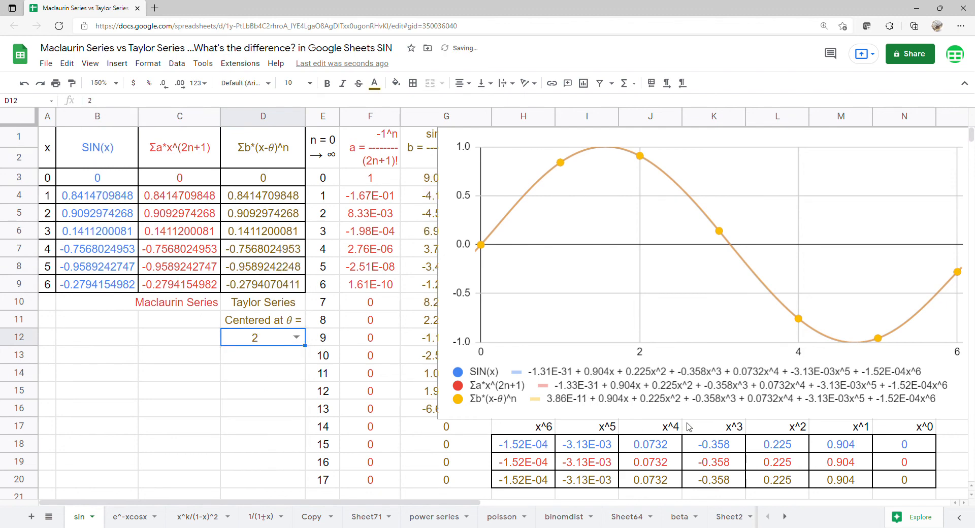
pyautogui.moveTo(895, 445); pyautogui.dragTo(523, 480)
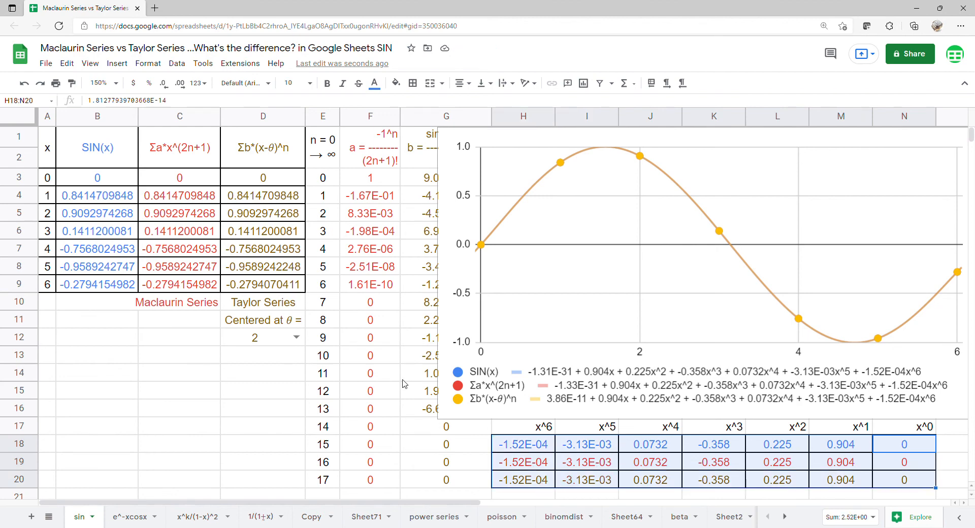
pyautogui.moveTo(182, 176); pyautogui.dragTo(259, 291)
pyautogui.moveTo(213, 287); pyautogui.dragTo(247, 294)
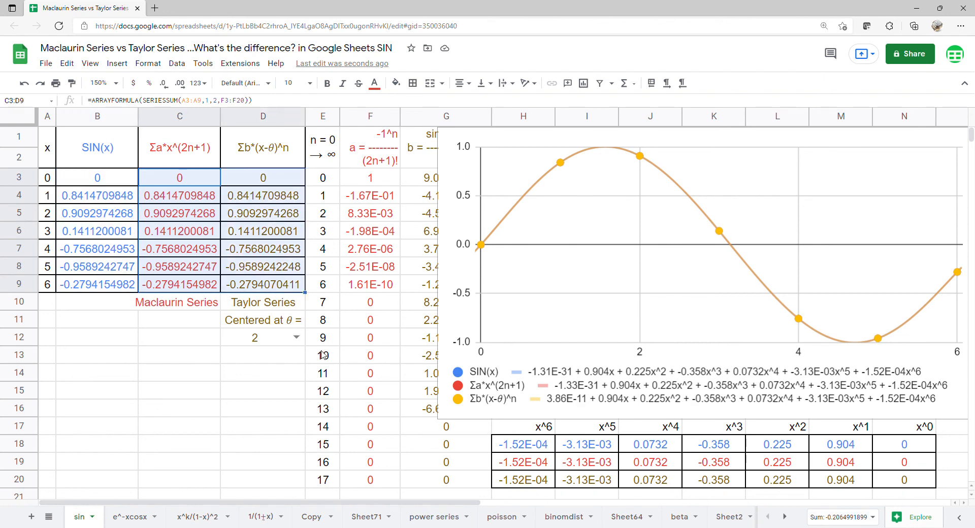
# Step: Centre the Taylor series at θ = 3 and check the H18:N20 coefficients and the SIN(x) and Maclaurin columns
pyautogui.click(296, 338)
pyautogui.click(270, 402)
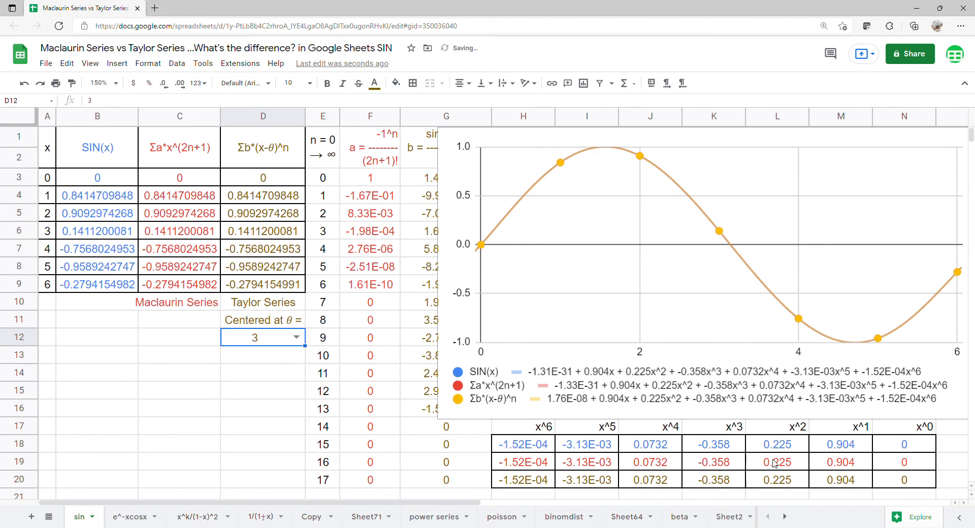
pyautogui.moveTo(895, 450); pyautogui.dragTo(540, 482)
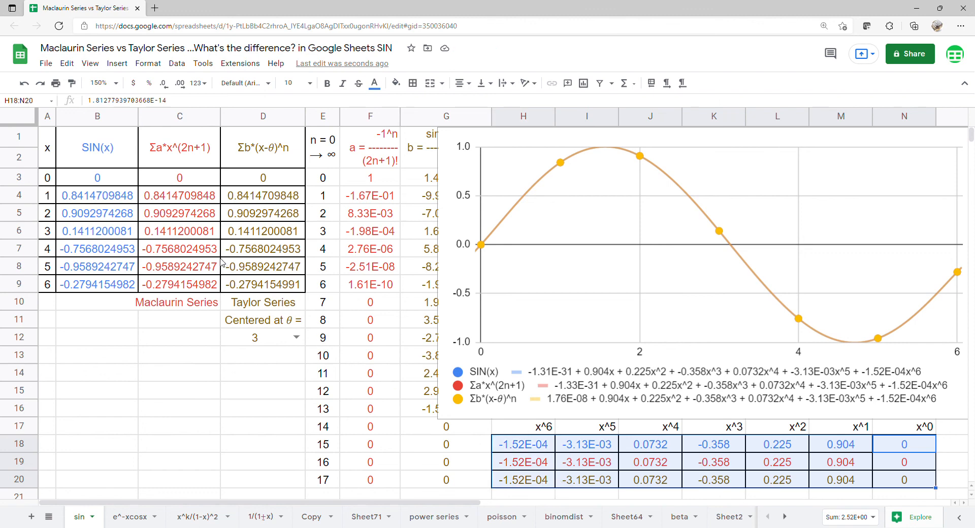
pyautogui.moveTo(164, 164); pyautogui.dragTo(126, 287)
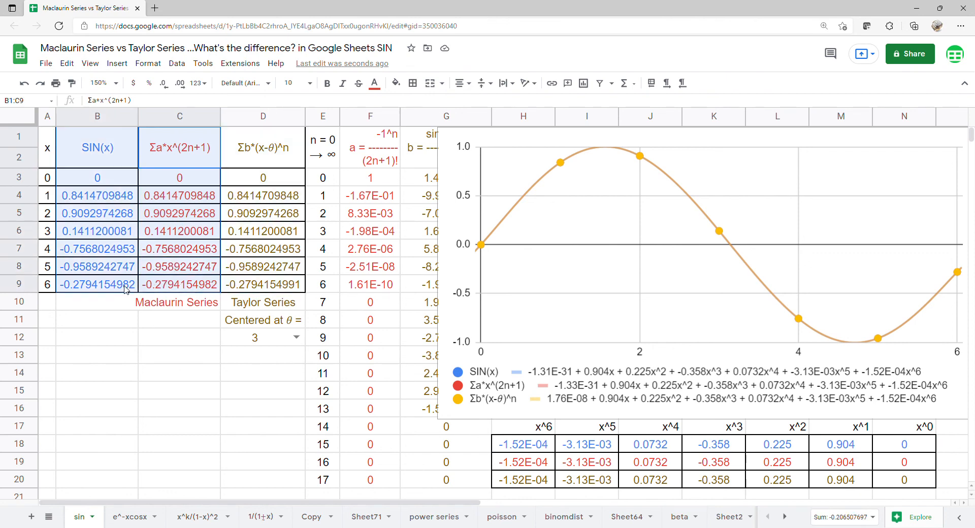
# Step: Centre the Taylor series at θ = 4 and compare its values with the SIN(x) and Maclaurin columns
pyautogui.click(296, 338)
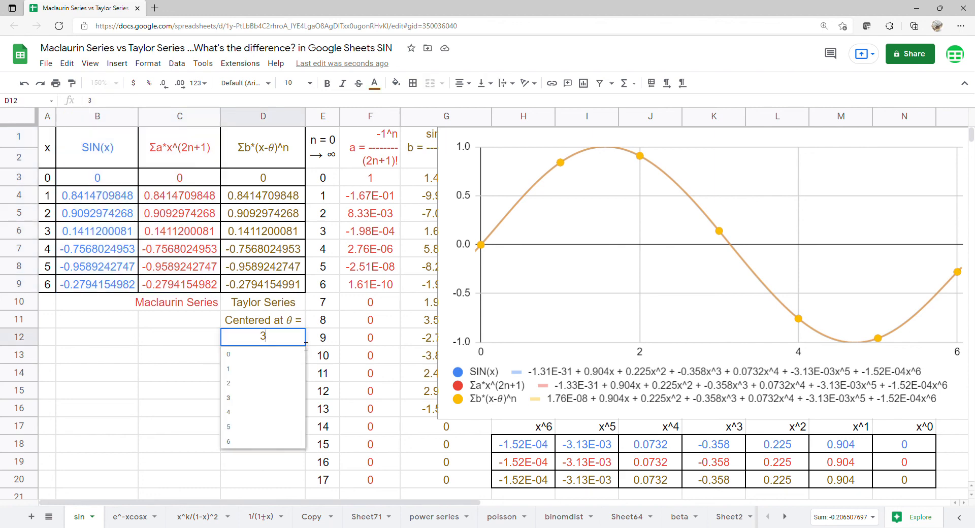
pyautogui.click(273, 413)
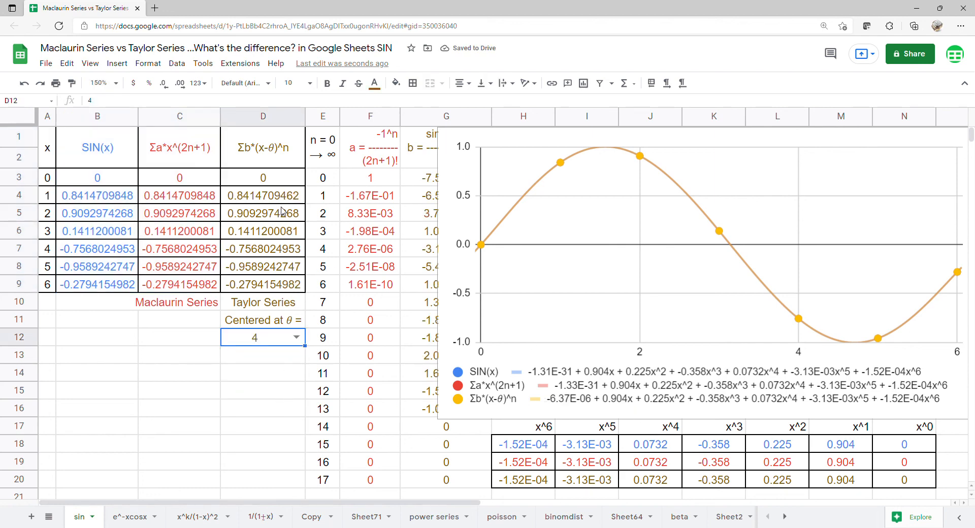
pyautogui.moveTo(283, 200); pyautogui.dragTo(131, 286)
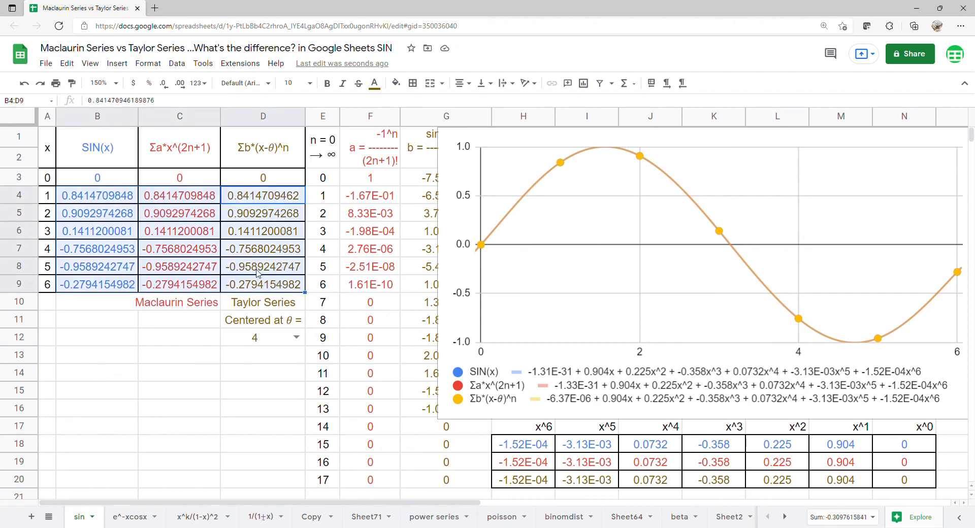
pyautogui.moveTo(204, 163); pyautogui.dragTo(259, 283)
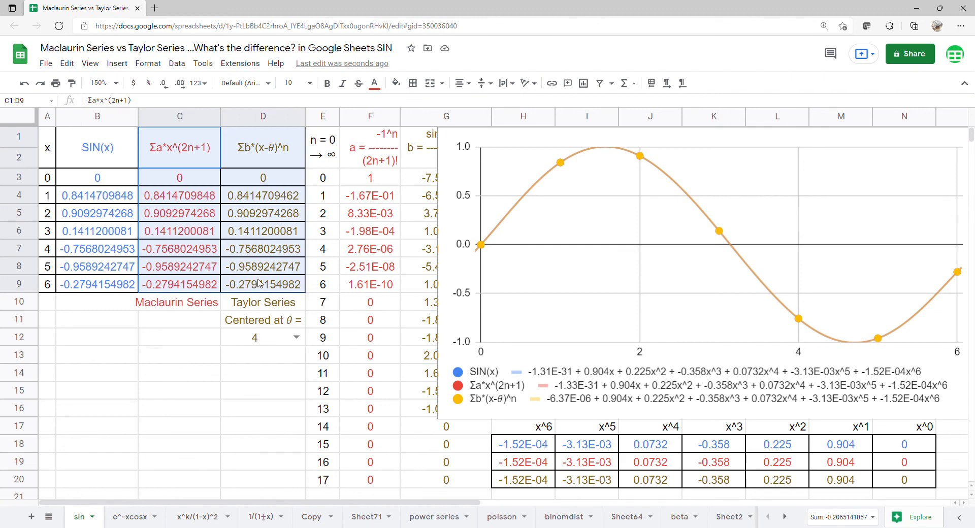
pyautogui.click(136, 288)
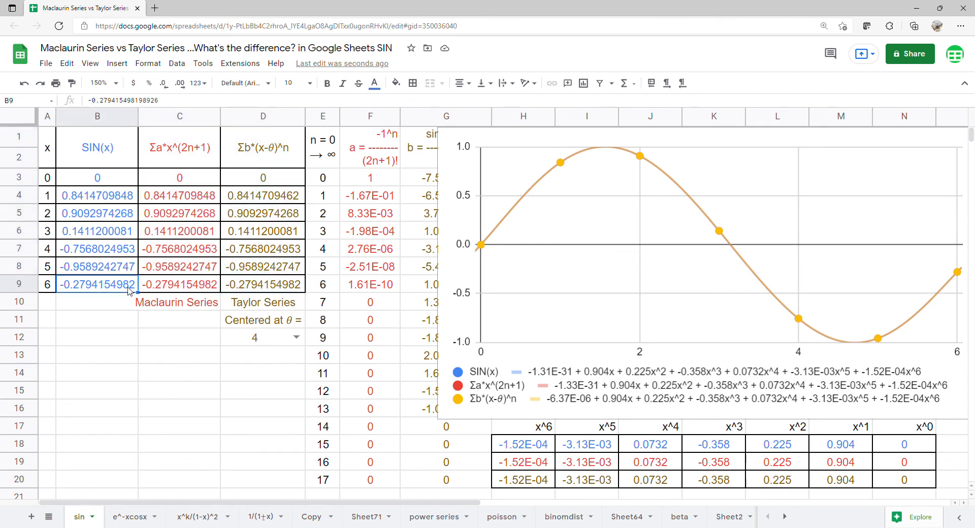
# Step: Centre the Taylor series at θ = 5 and compare the H18:N20 coefficients and the two series columns in C1:D9
pyautogui.click(297, 338)
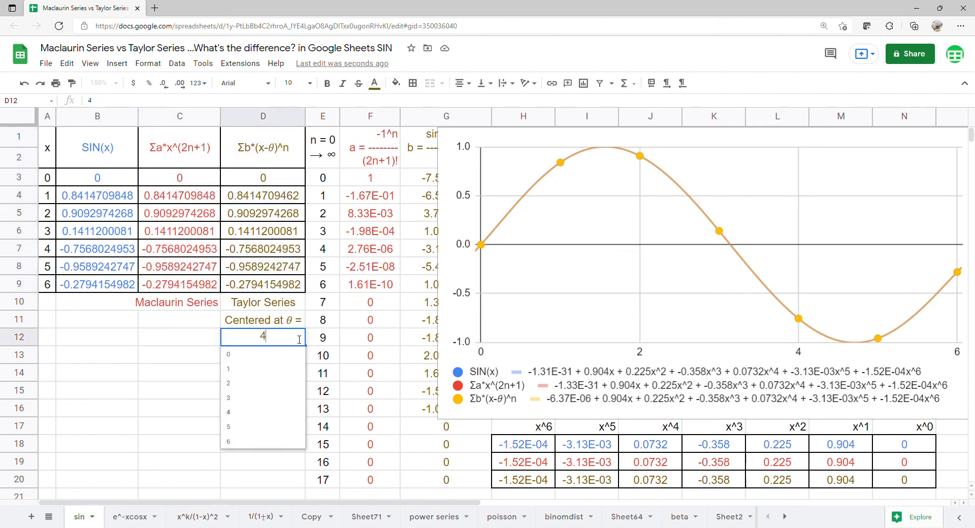
pyautogui.click(274, 430)
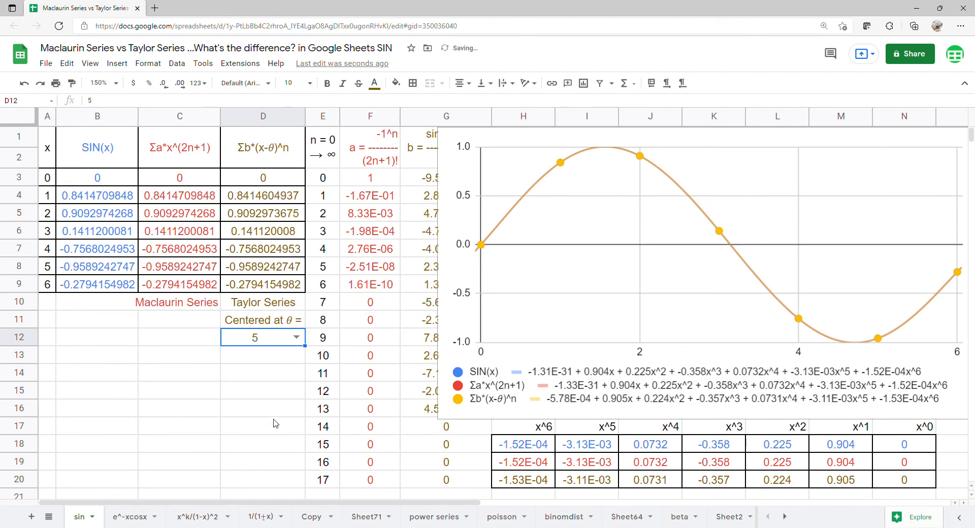
pyautogui.moveTo(887, 446); pyautogui.dragTo(547, 487)
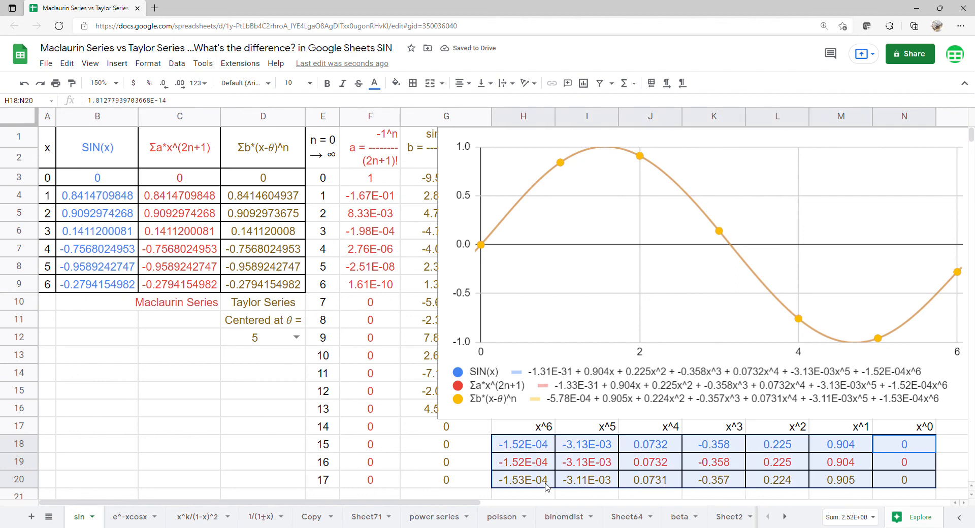
pyautogui.moveTo(191, 165); pyautogui.dragTo(243, 284)
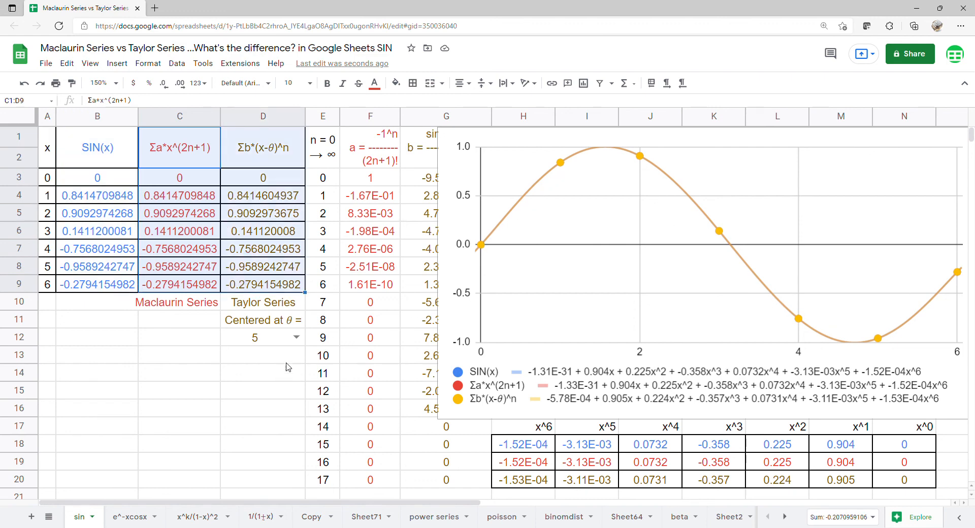
# Step: Centre the Taylor series at θ = 6 and compare the coefficients in H19:M20, then the Maclaurin and Taylor columns
pyautogui.click(297, 338)
pyautogui.click(260, 447)
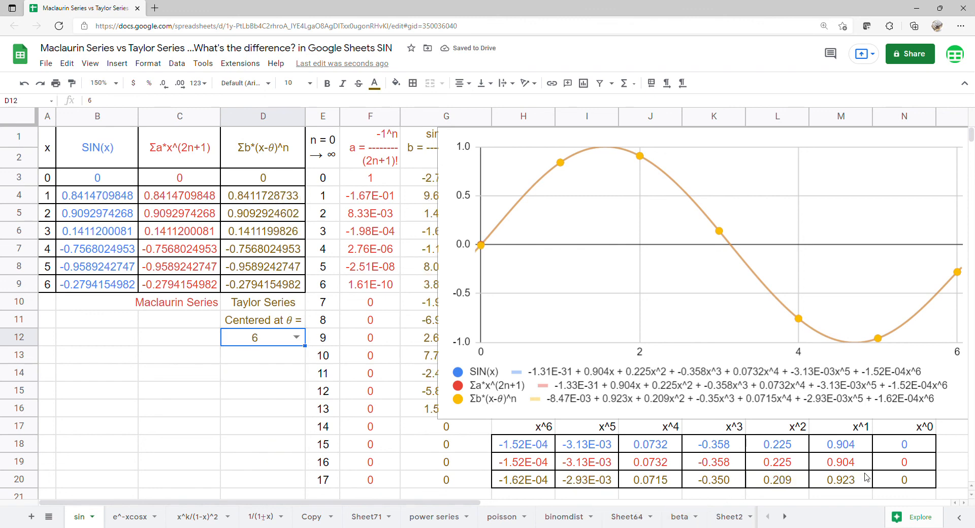
pyautogui.moveTo(873, 477); pyautogui.dragTo(545, 473)
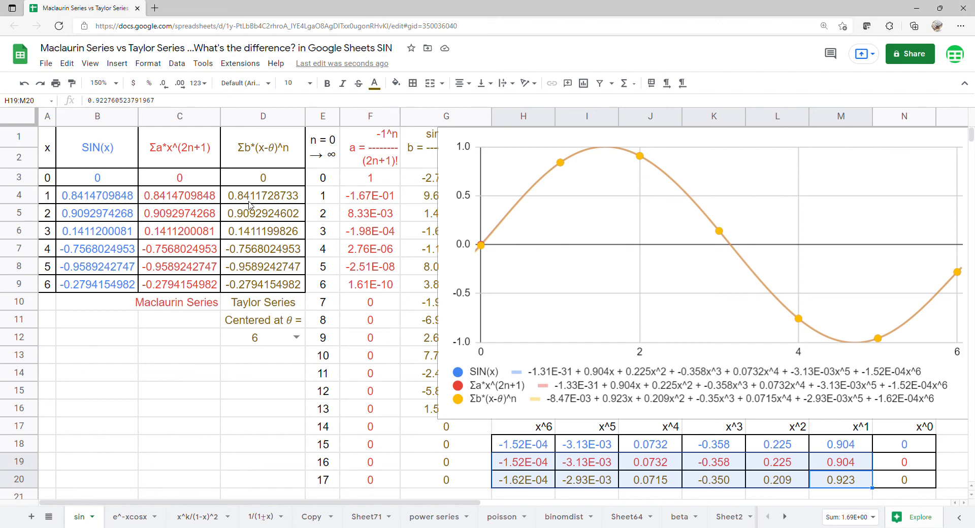
pyautogui.moveTo(183, 157); pyautogui.dragTo(179, 305)
pyautogui.moveTo(277, 155); pyautogui.dragTo(270, 305)
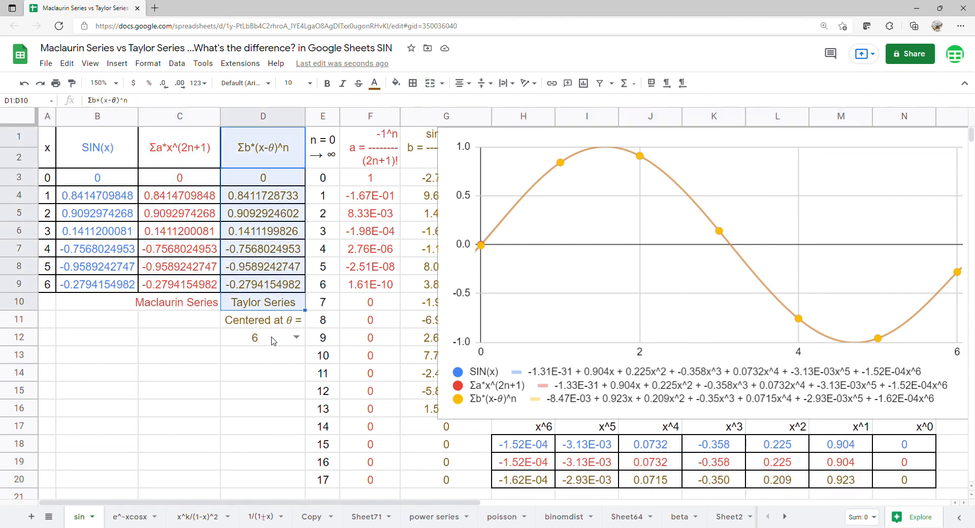